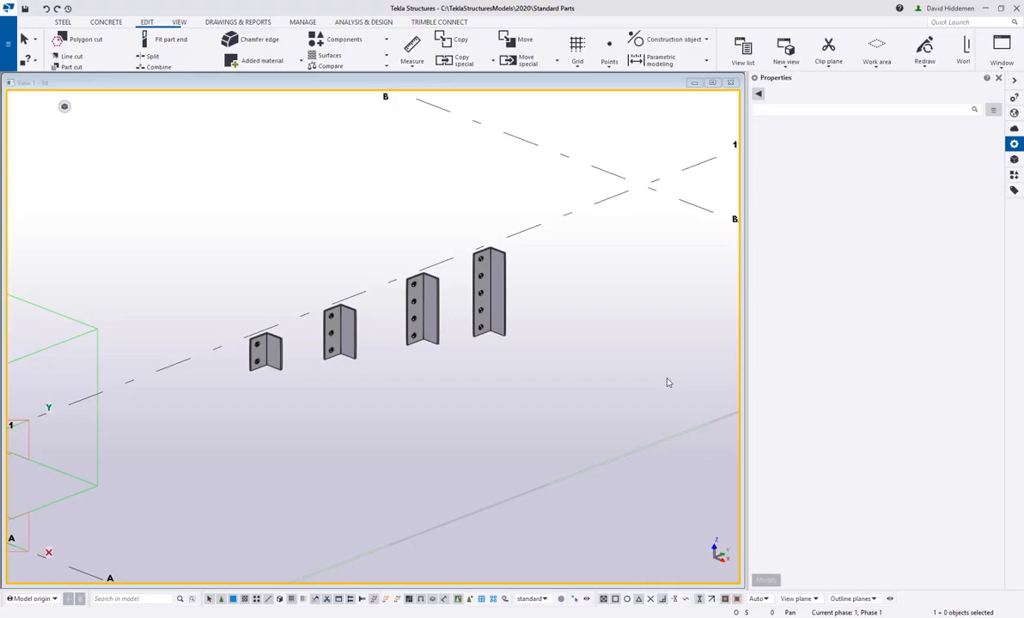
# Step: Inspect the properties of each of the four bolted angles one by one, from the shortest to the tallest
pyautogui.click(379, 375)
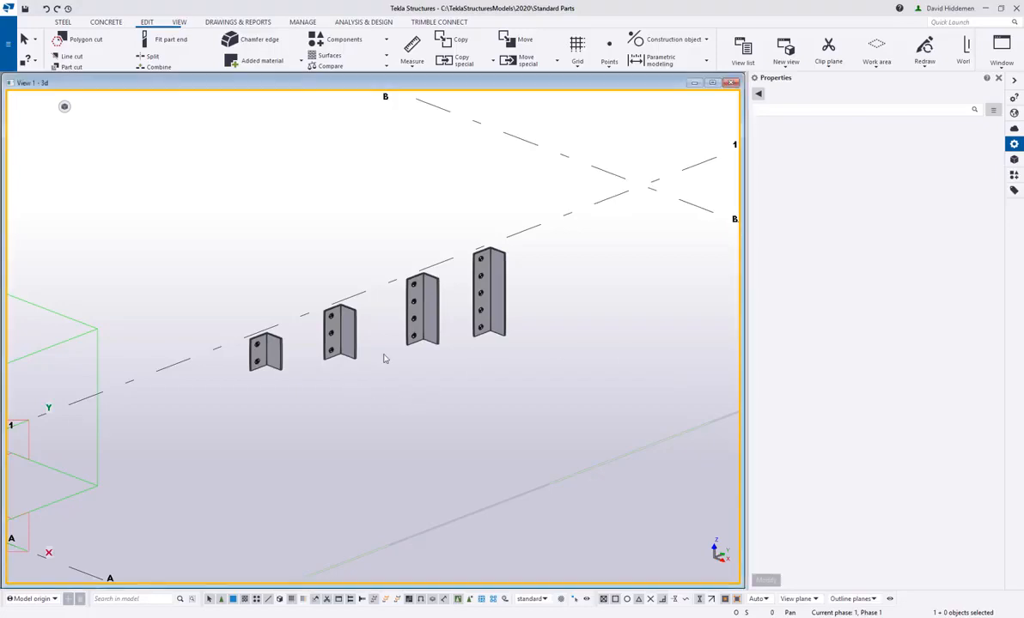
pyautogui.scroll(3, 397, 355)
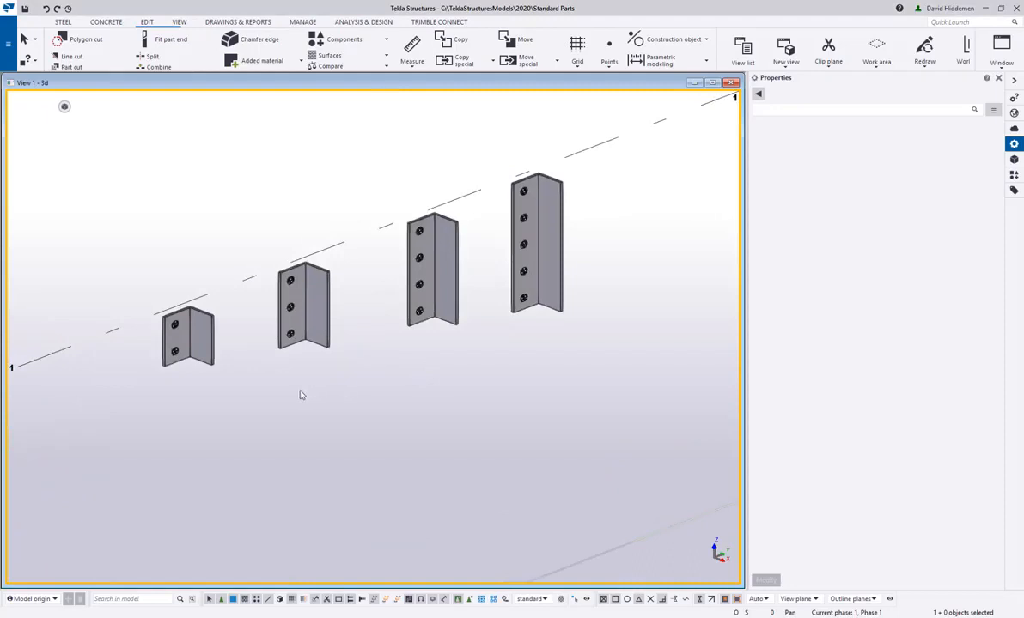
pyautogui.click(212, 352)
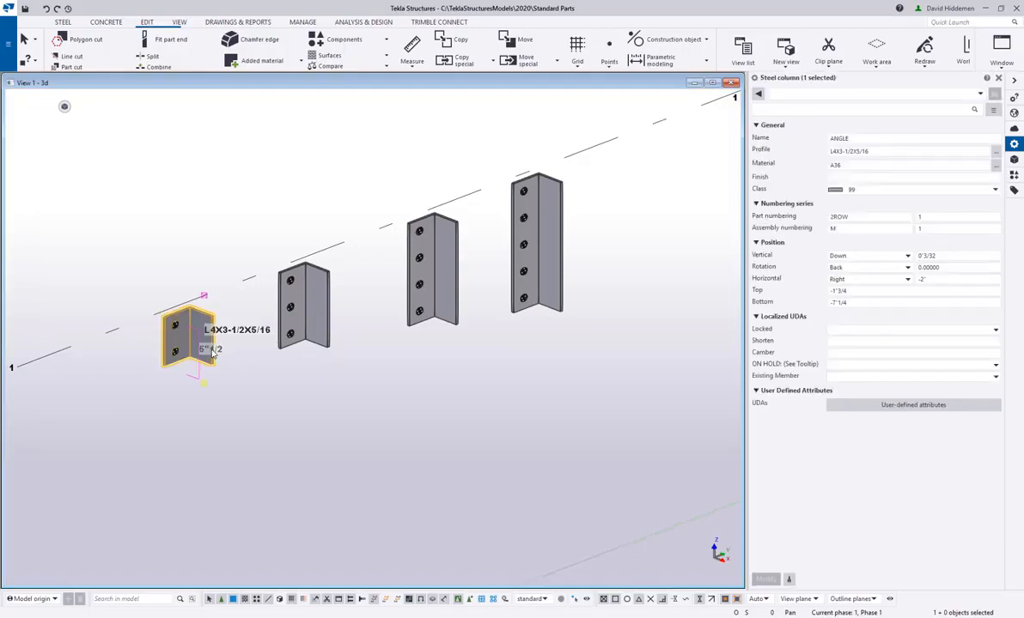
pyautogui.click(327, 334)
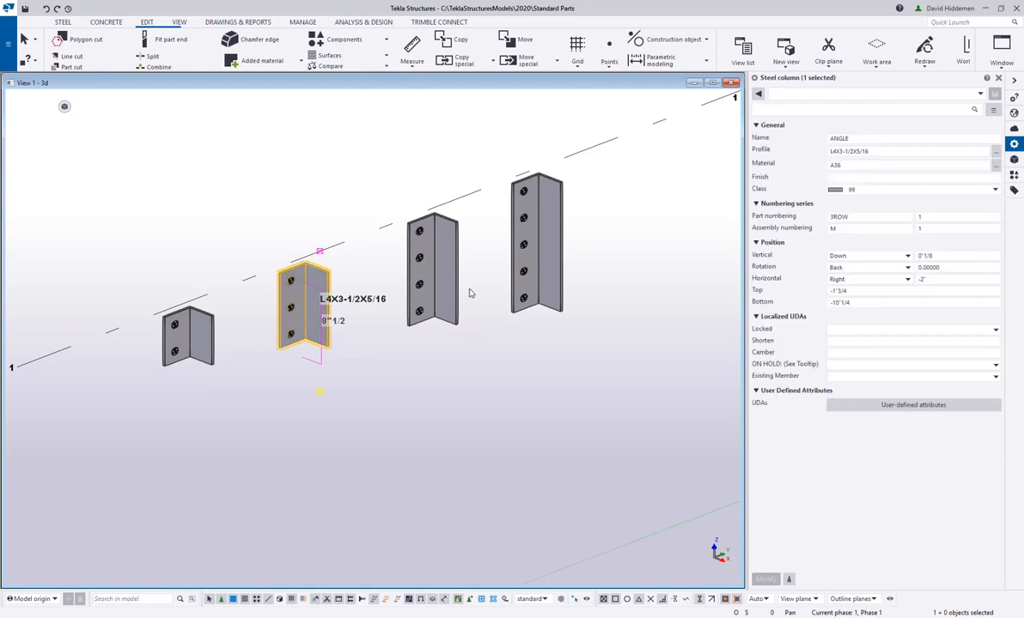
pyautogui.click(430, 264)
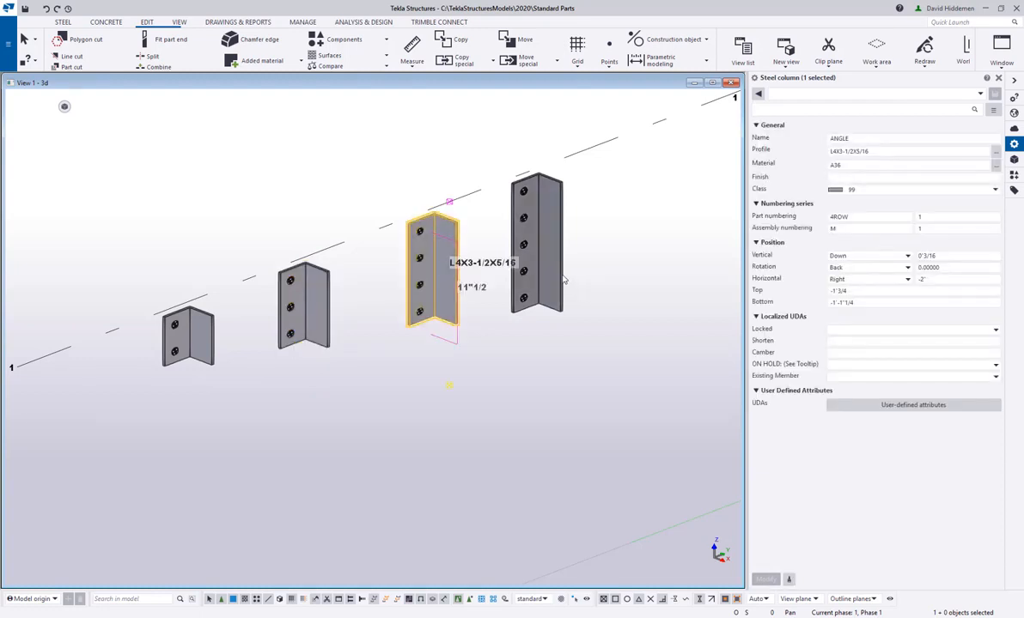
pyautogui.click(558, 274)
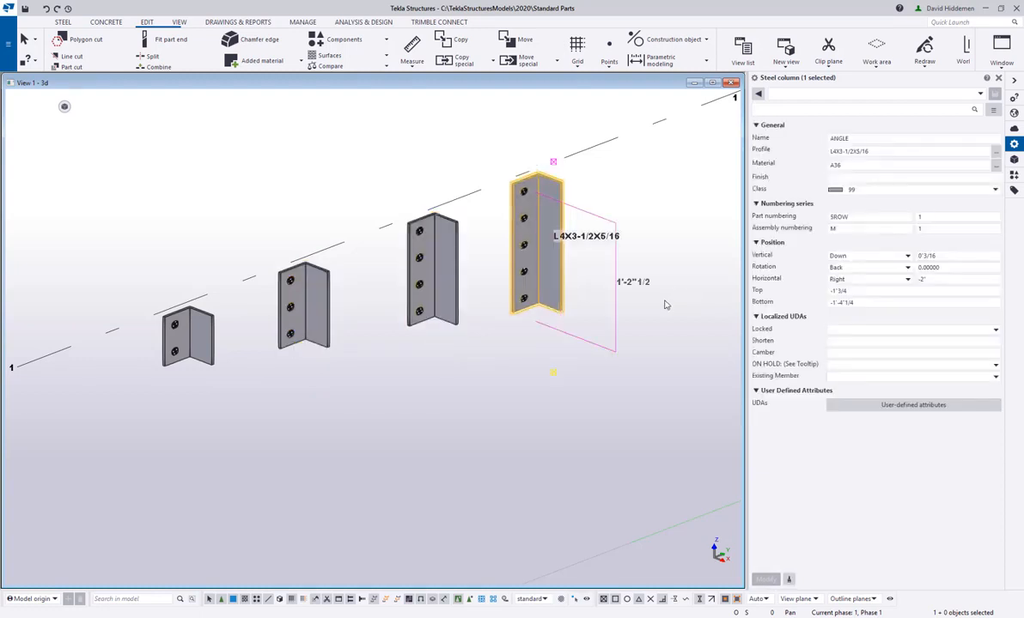
pyautogui.click(449, 369)
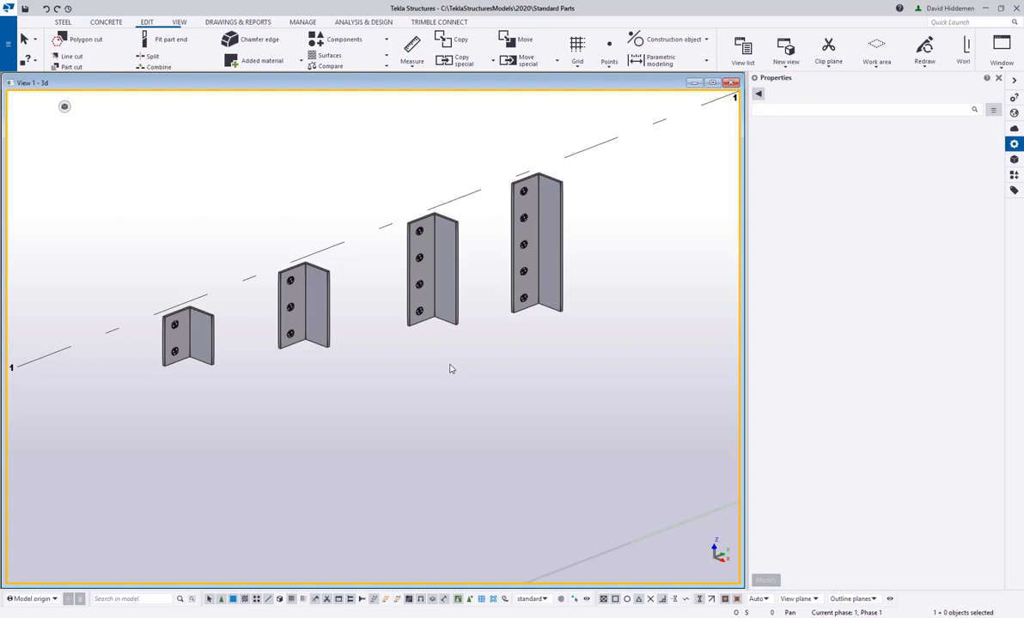
# Step: Go through the standard angles again, comparing their lengths and bolt rows, and clear the selection
pyautogui.click(202, 352)
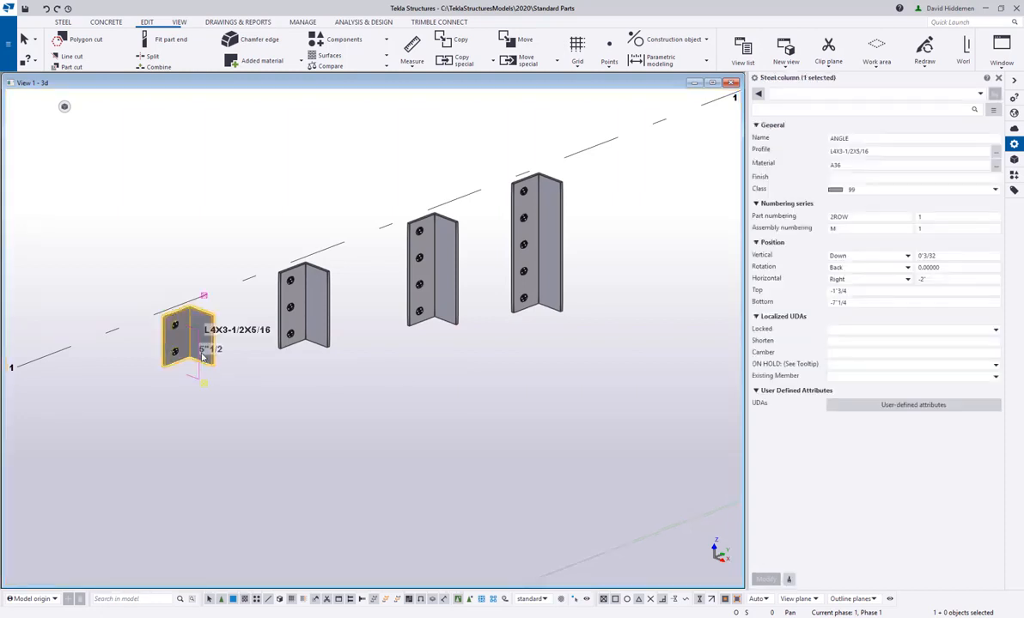
pyautogui.click(318, 330)
pyautogui.click(457, 291)
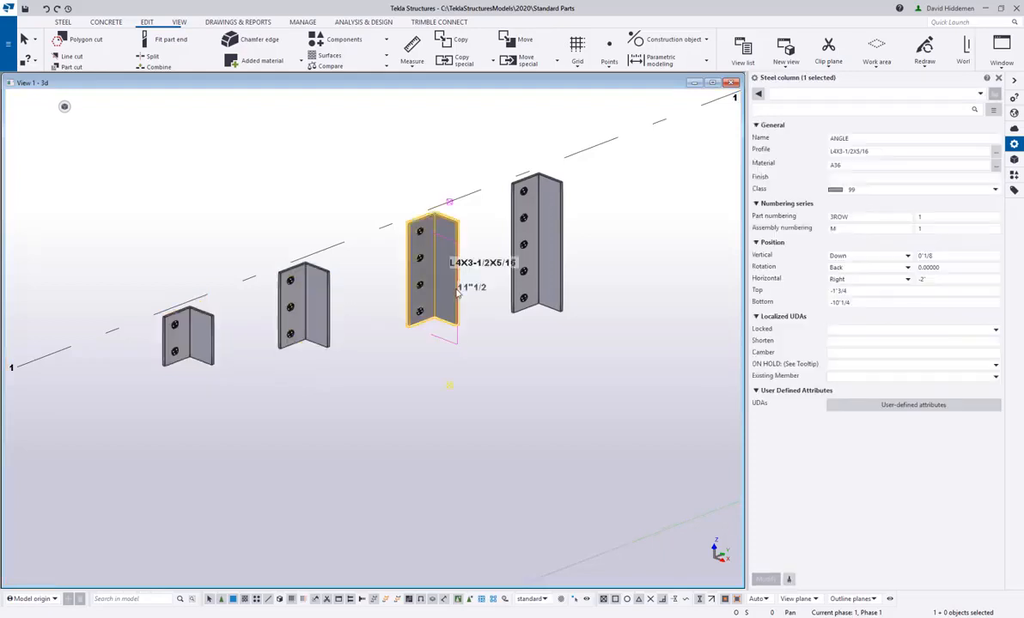
pyautogui.click(518, 266)
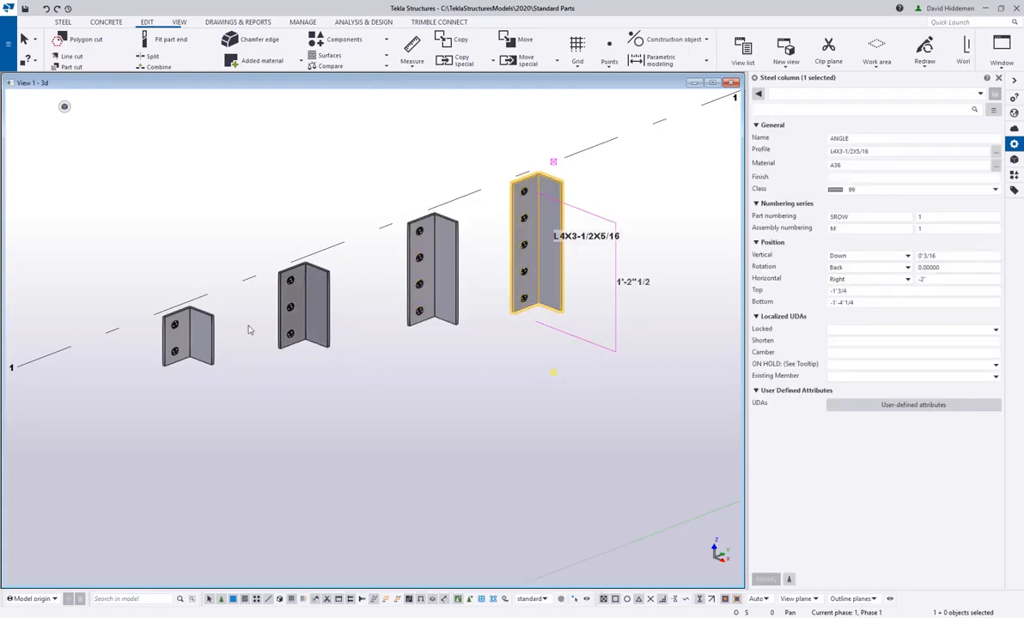
pyautogui.click(207, 339)
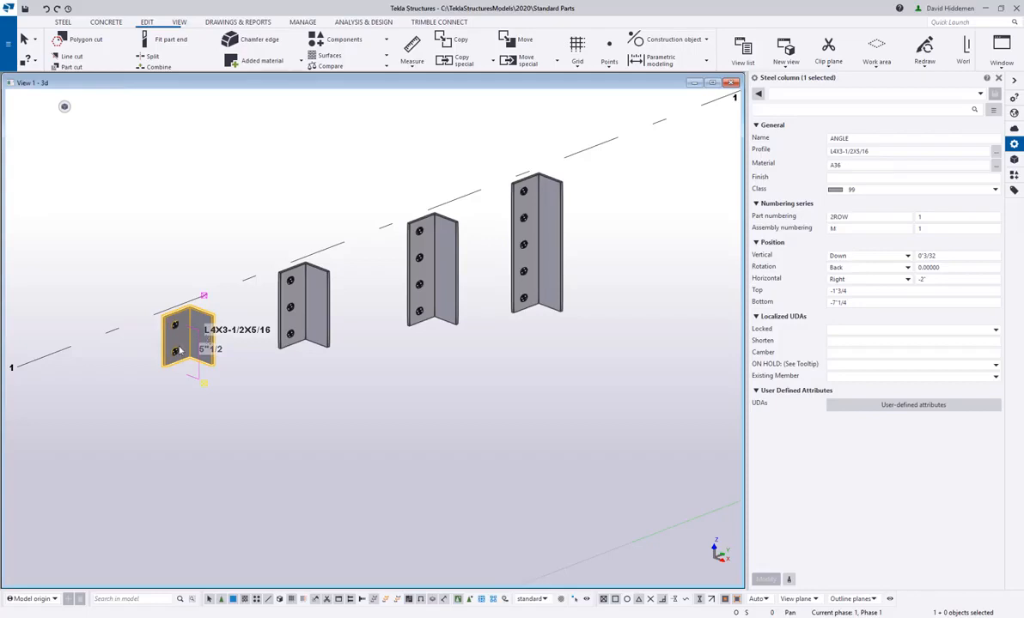
pyautogui.scroll(3, 141, 355)
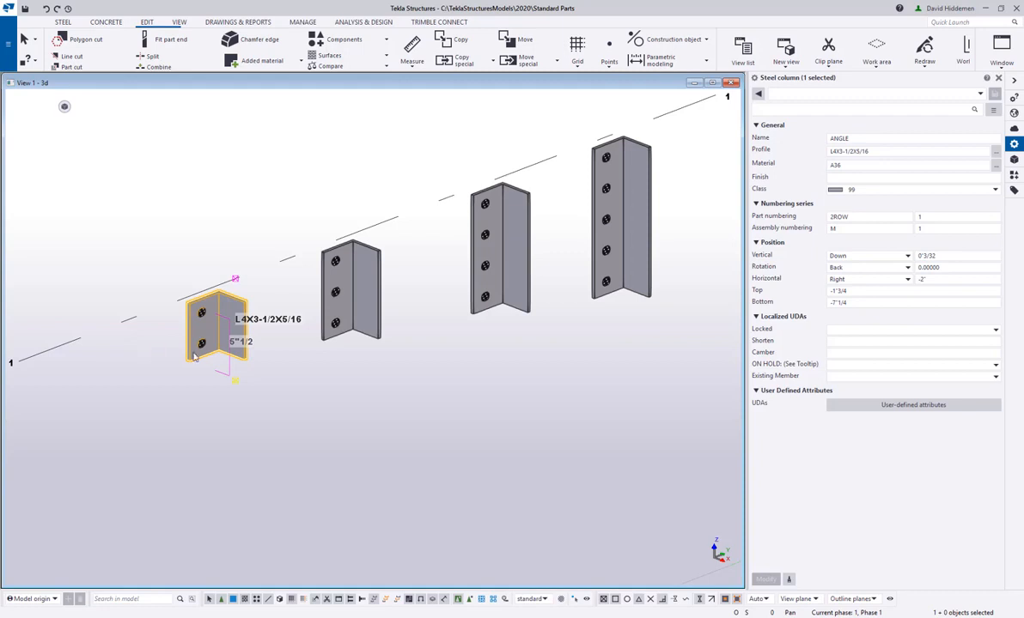
pyautogui.click(337, 287)
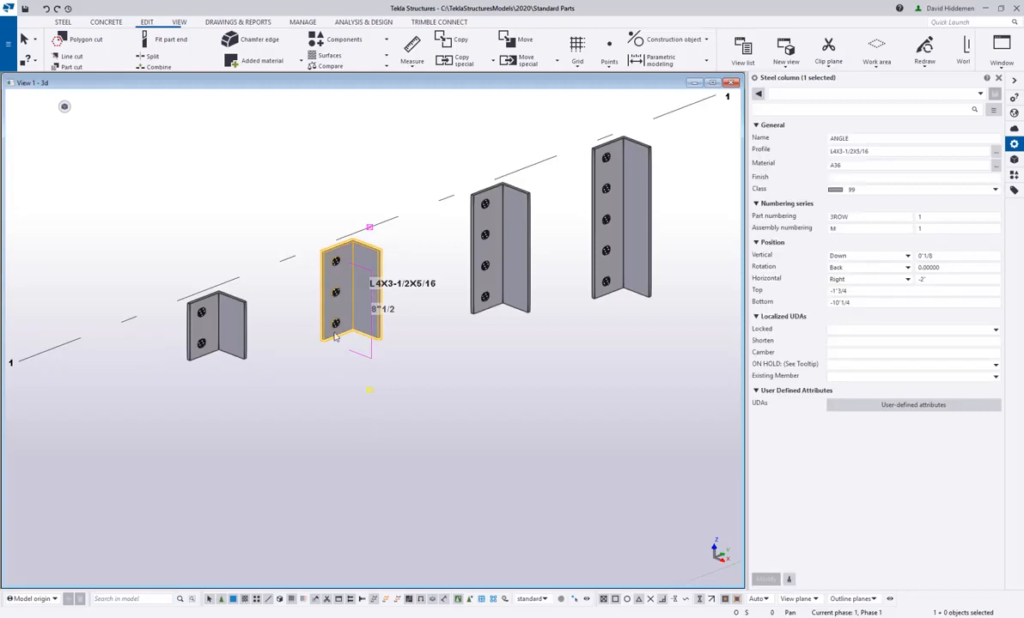
pyautogui.click(291, 410)
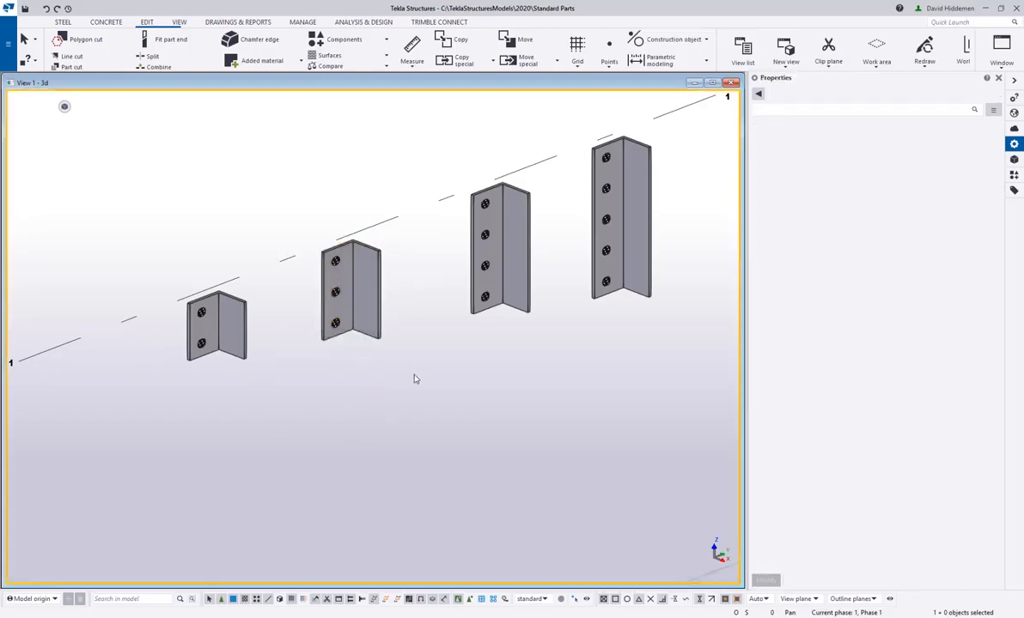
# Step: Check the part numbering prefix of each of the four standard angles
pyautogui.moveTo(429, 388); pyautogui.dragTo(380, 420, button='middle')
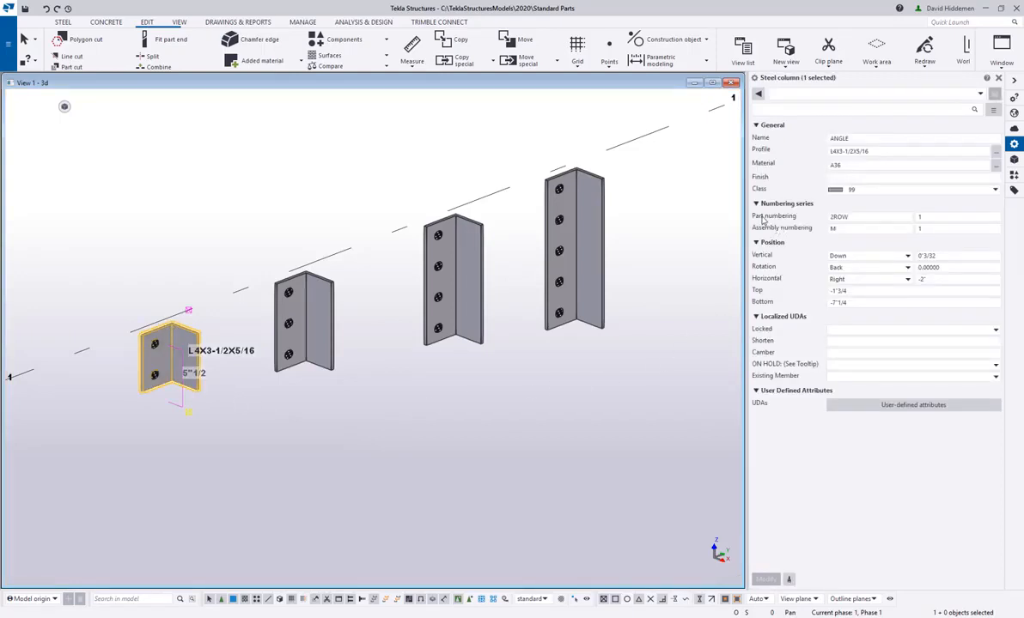
pyautogui.doubleClick(846, 216)
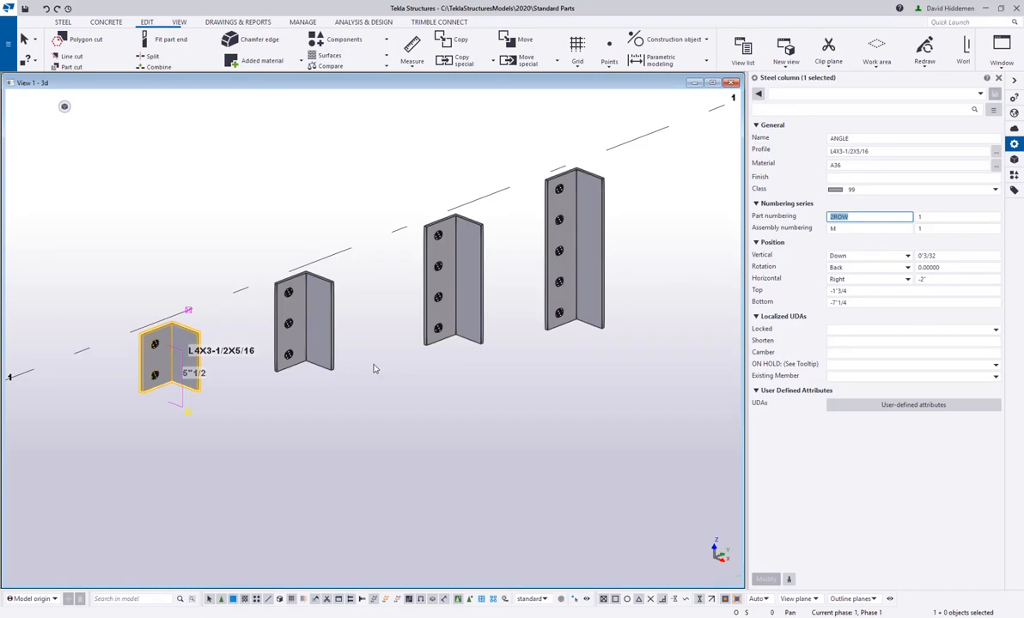
pyautogui.click(325, 338)
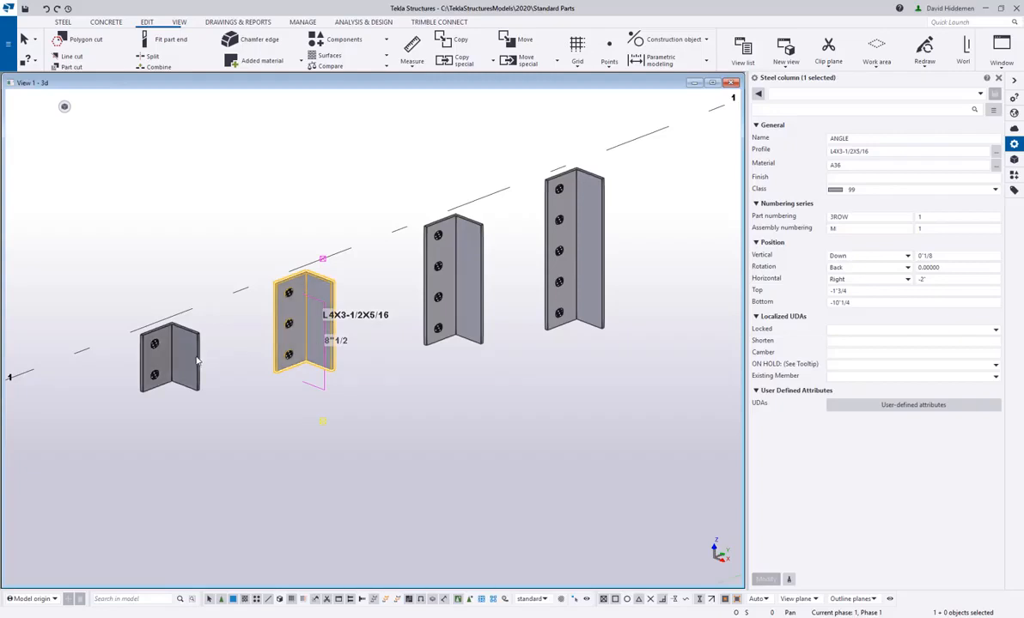
pyautogui.click(468, 302)
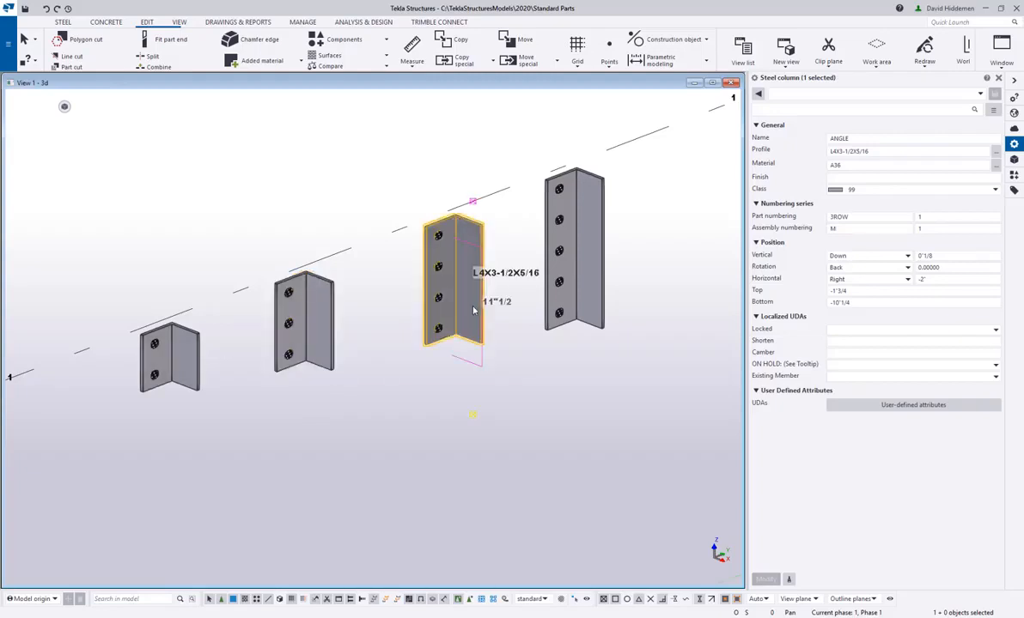
pyautogui.click(842, 216)
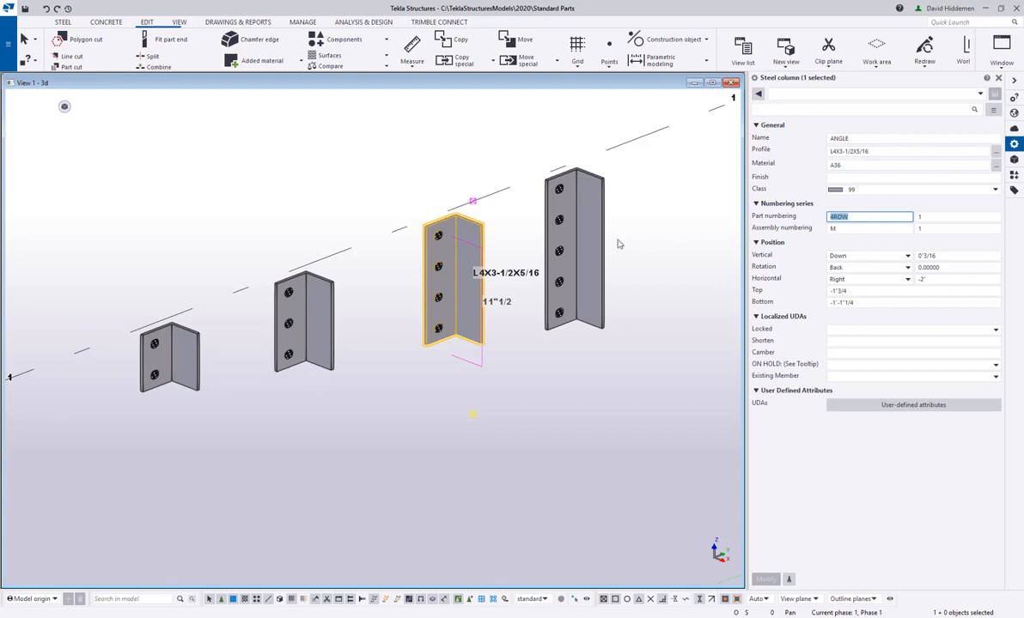
pyautogui.click(577, 228)
pyautogui.click(868, 216)
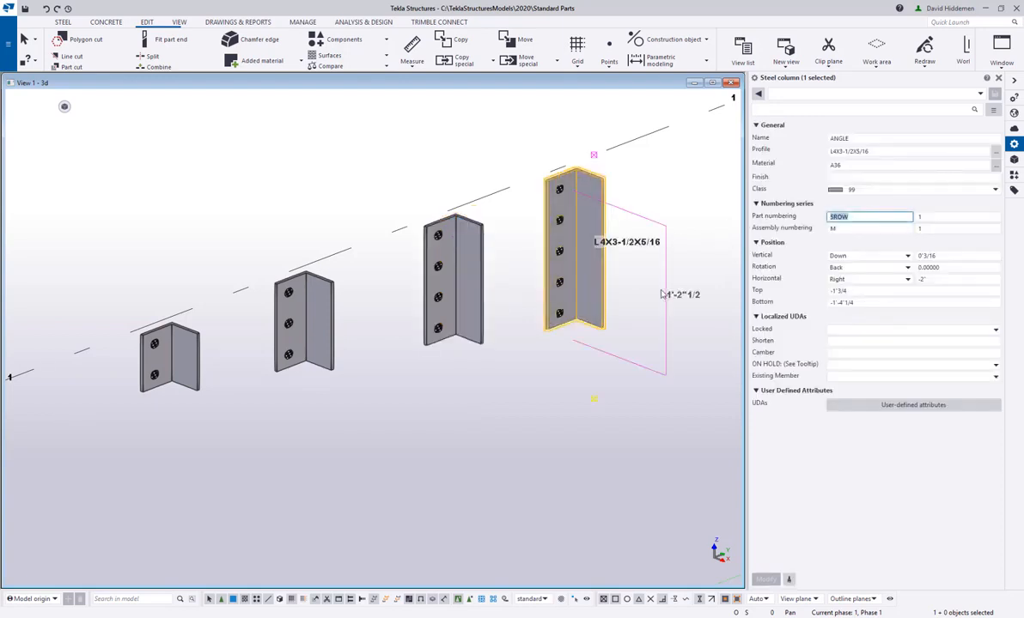
pyautogui.click(316, 318)
pyautogui.click(788, 218)
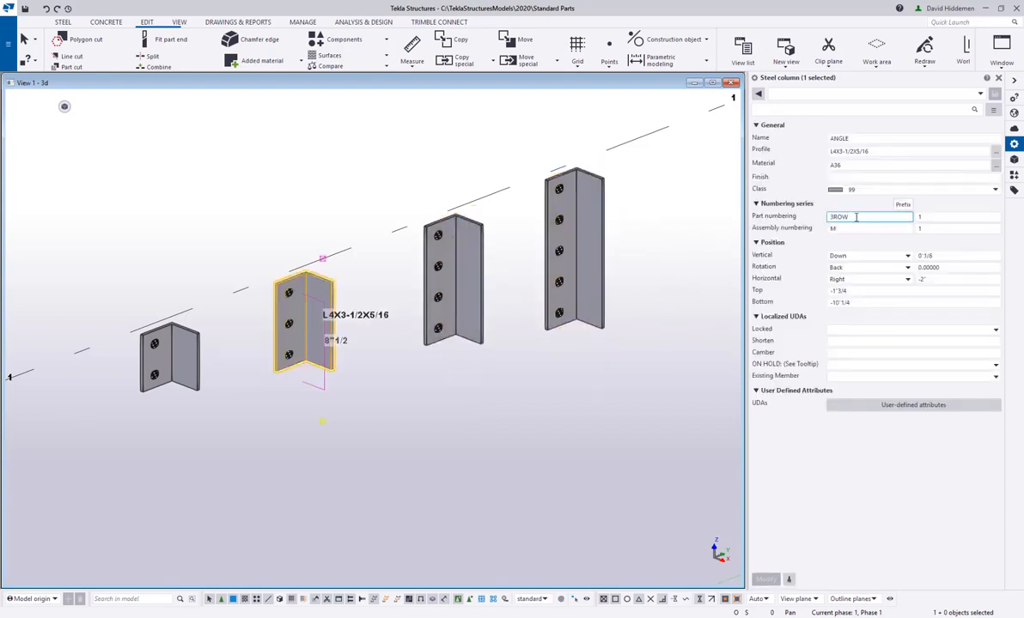
pyautogui.click(446, 416)
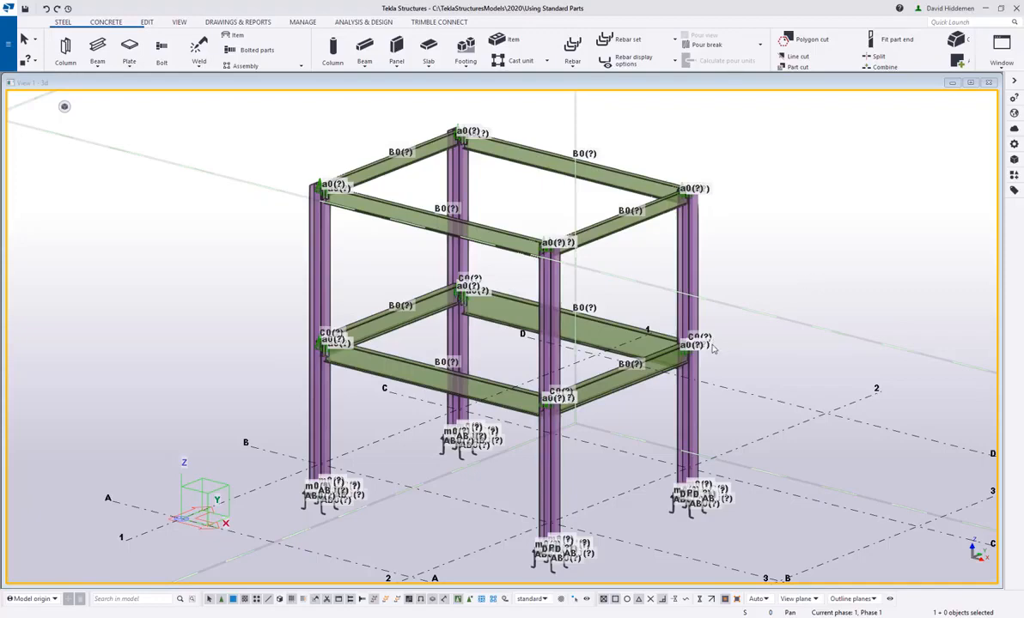
# Step: In the Using Standard Parts model, examine the part numbering prefix and start number of a clip angle at a beam-to-column connection
pyautogui.scroll(5, 667, 333)
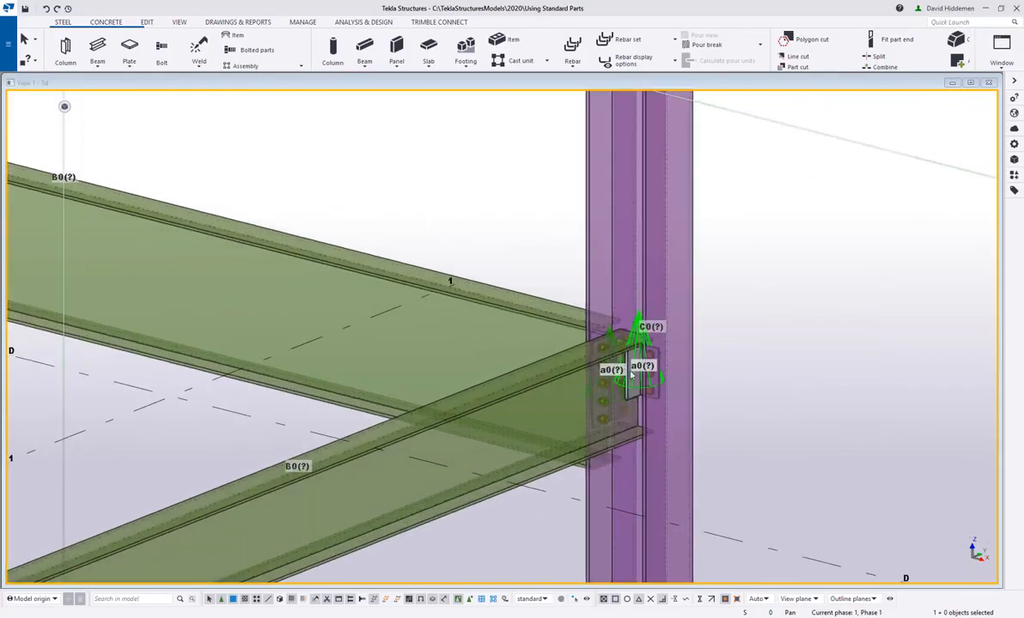
pyautogui.scroll(-8, 717, 337)
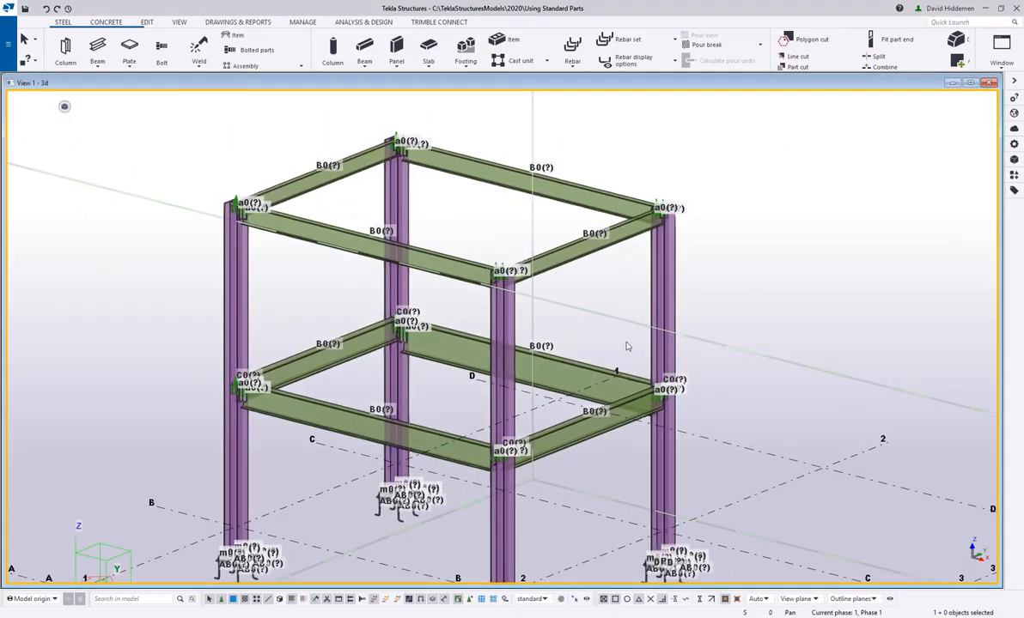
pyautogui.moveTo(628, 336); pyautogui.dragTo(646, 329, button='middle')
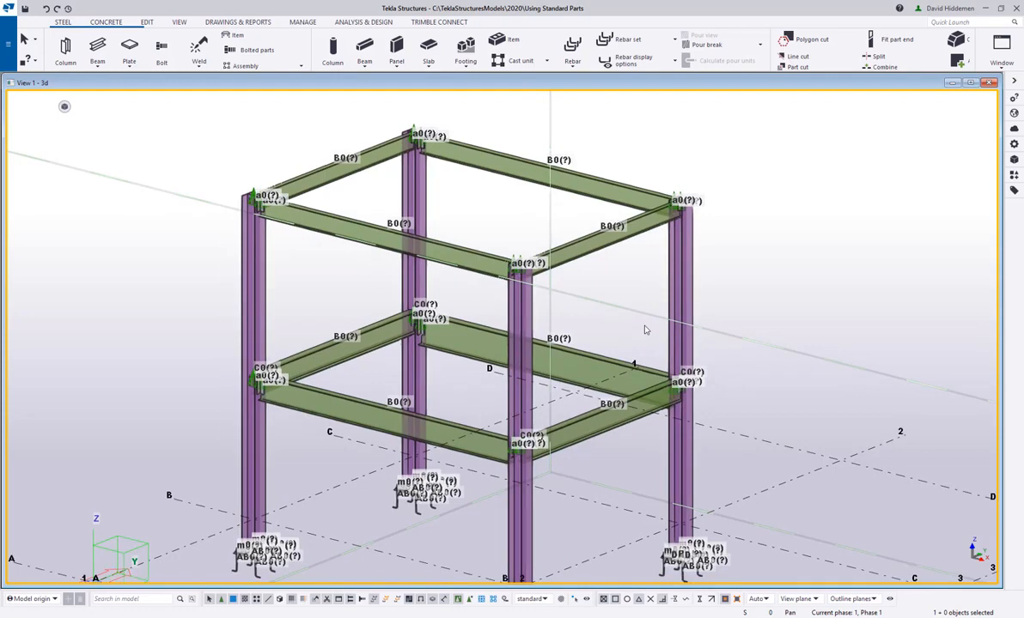
pyautogui.scroll(7, 644, 367)
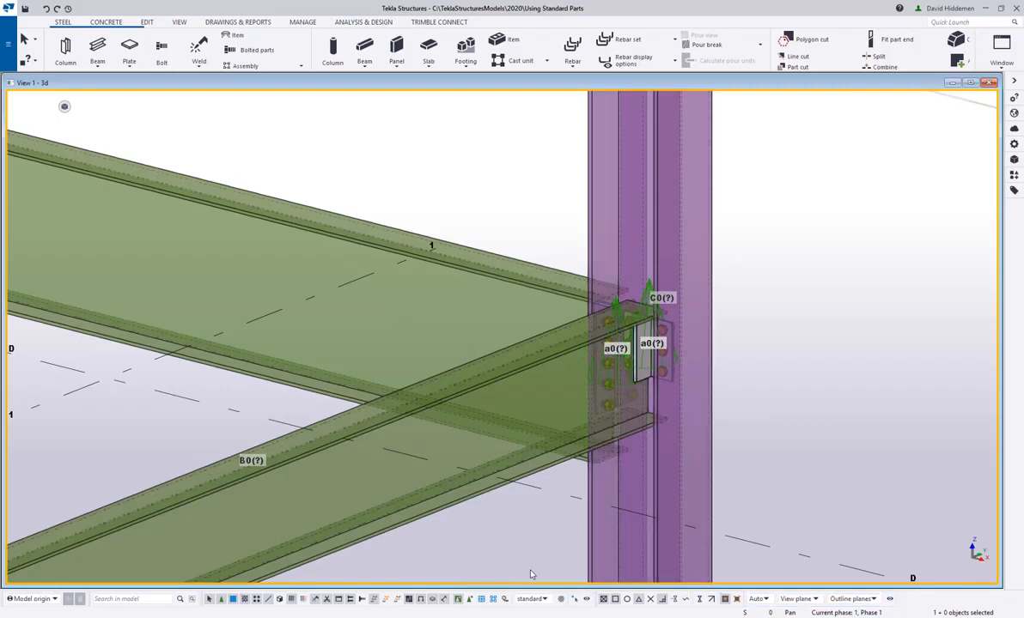
pyautogui.click(471, 600)
pyautogui.doubleClick(638, 383)
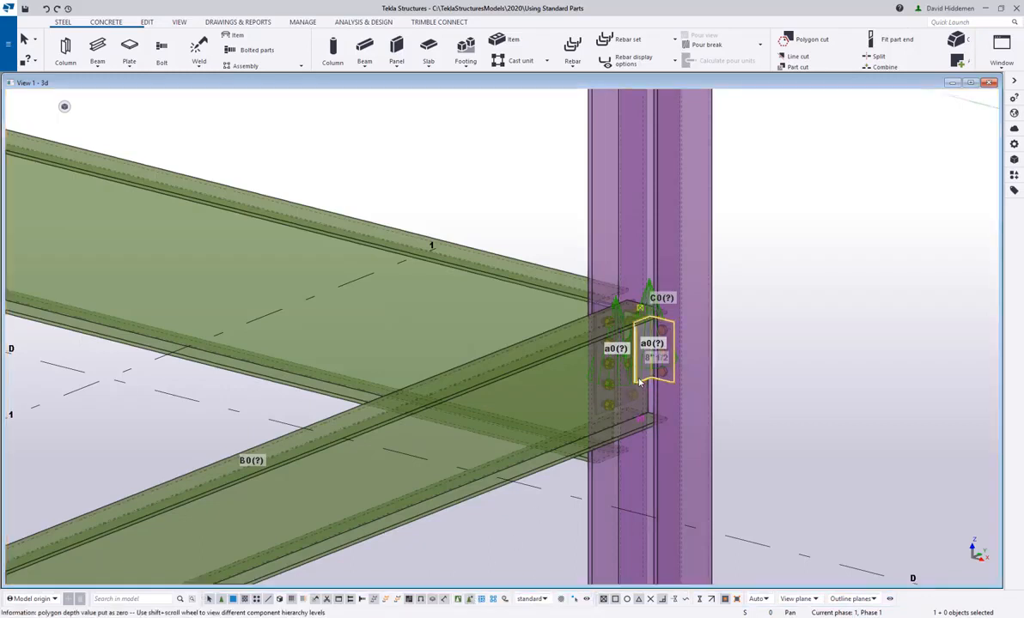
pyautogui.doubleClick(829, 216)
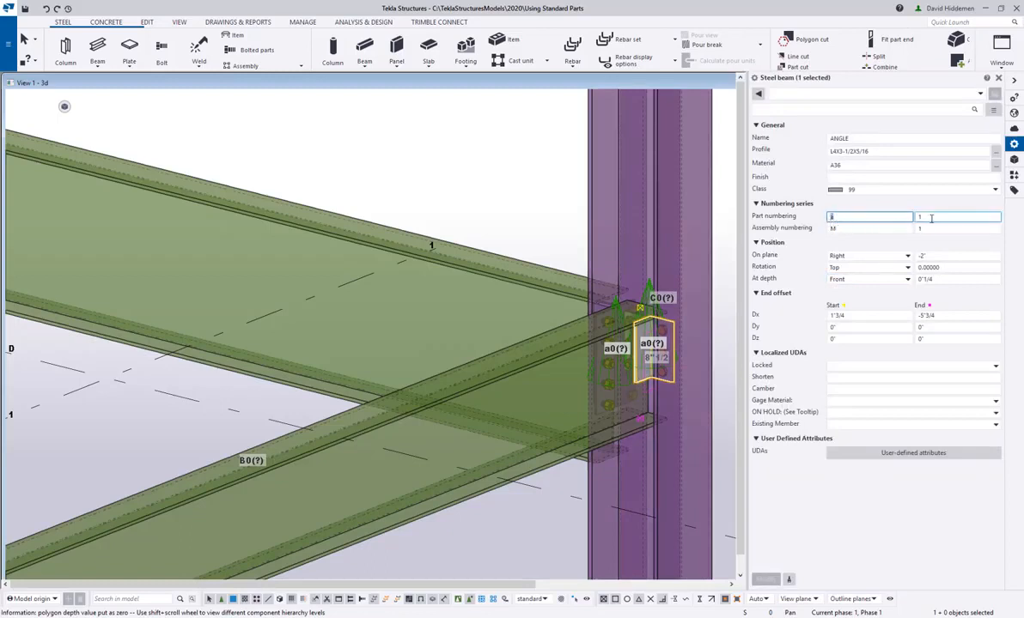
pyautogui.press('Tab')
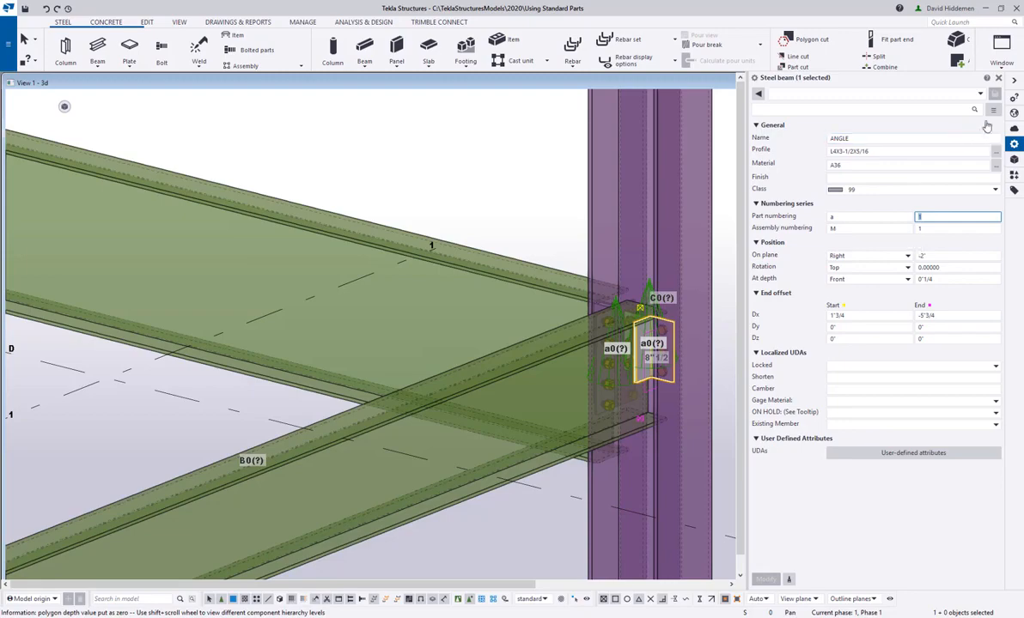
pyautogui.click(998, 77)
# Step: Open the Numbering category of the advanced options and select XS_STD_PART_MODEL to review its standard parts model path
pyautogui.scroll(-8, 493, 185)
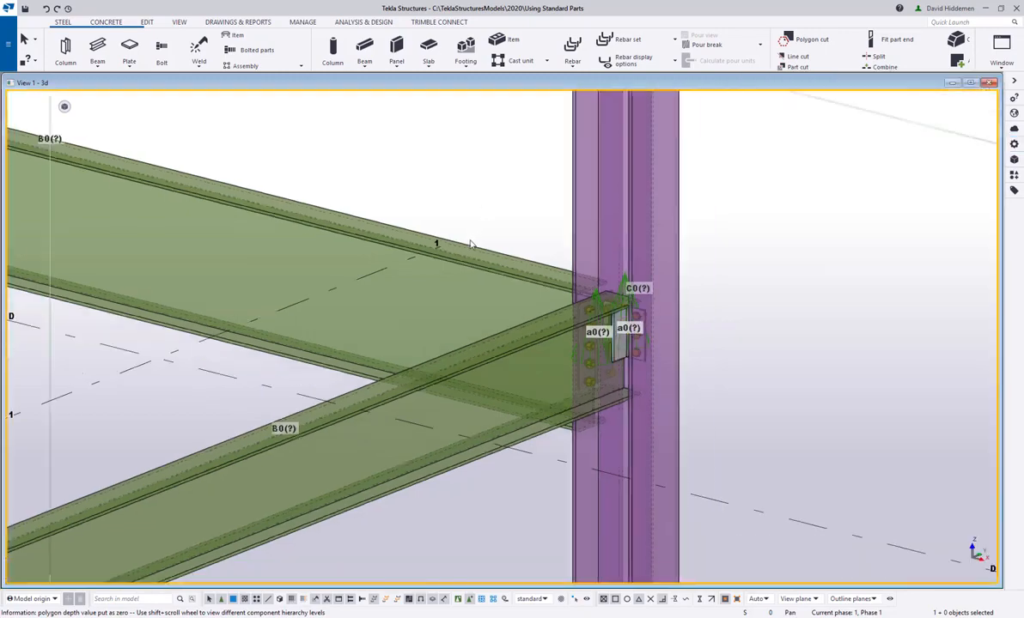
pyautogui.moveTo(542, 357); pyautogui.dragTo(617, 389, button='middle')
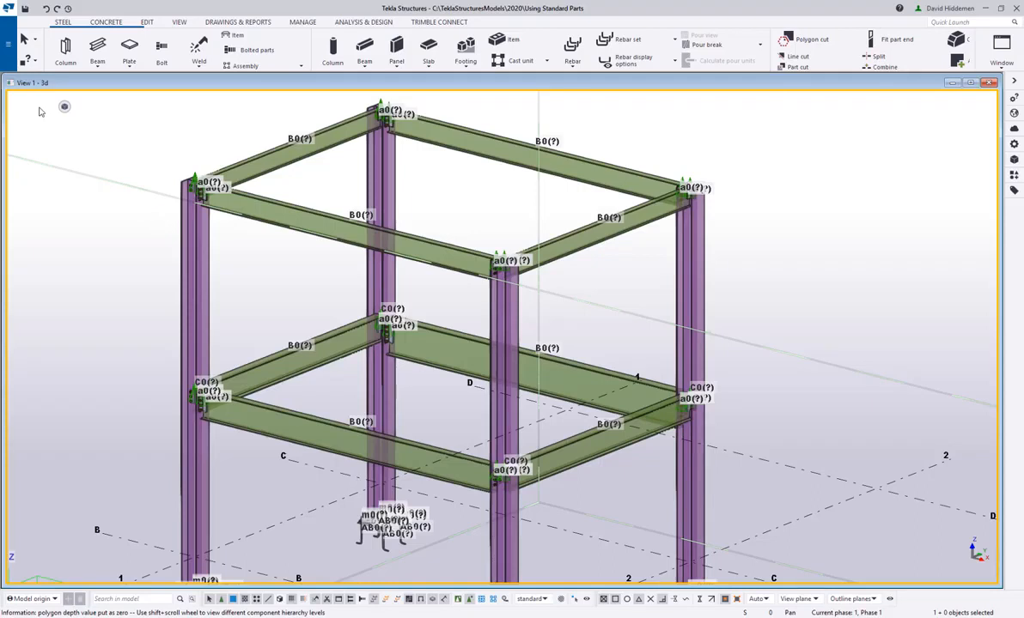
pyautogui.click(8, 43)
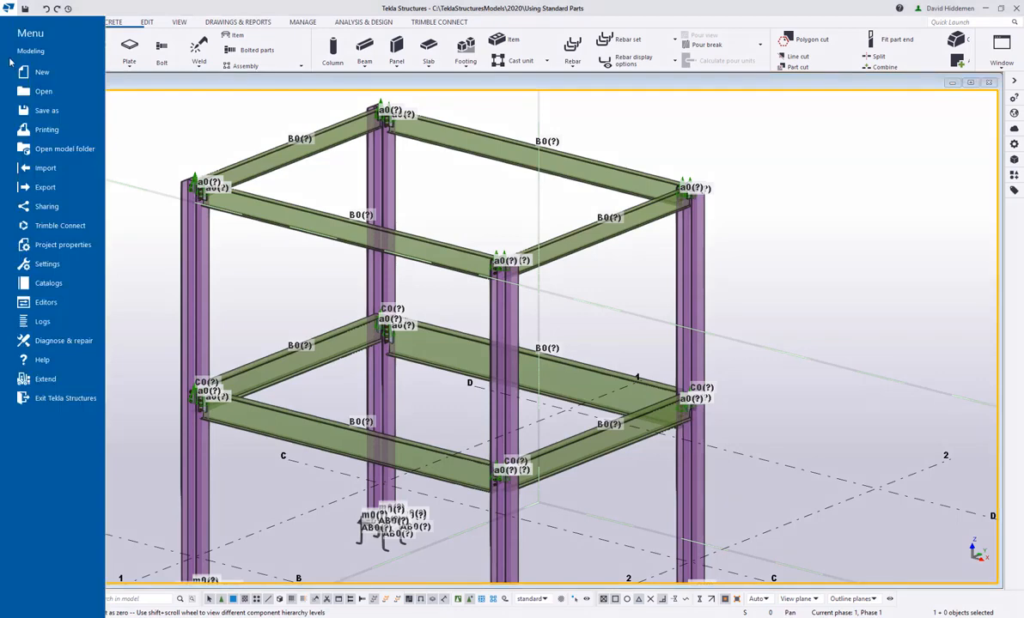
pyautogui.click(47, 263)
pyautogui.click(147, 66)
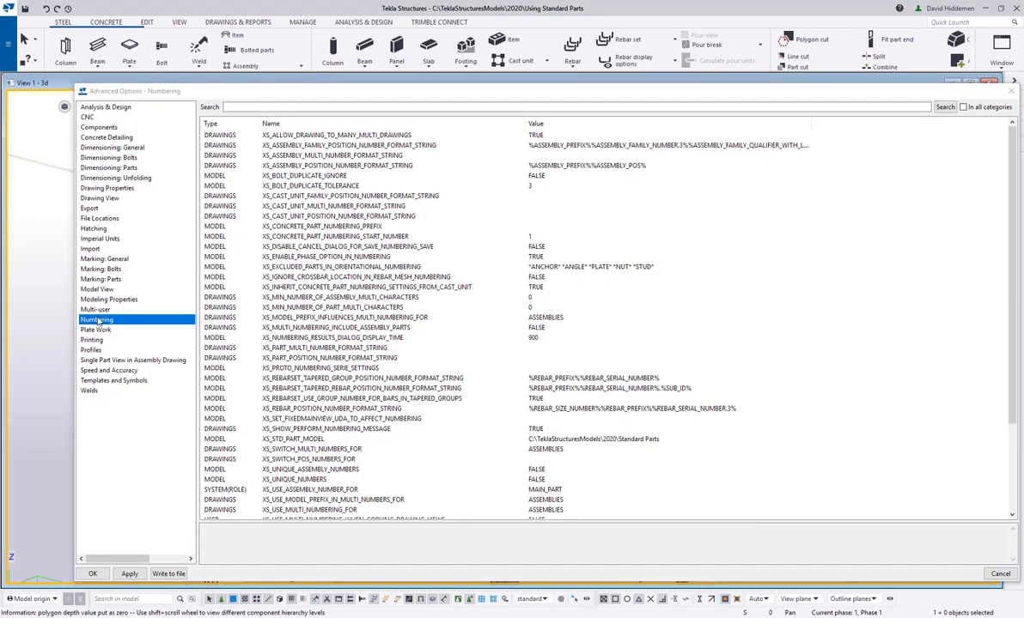
pyautogui.scroll(-4, 369, 249)
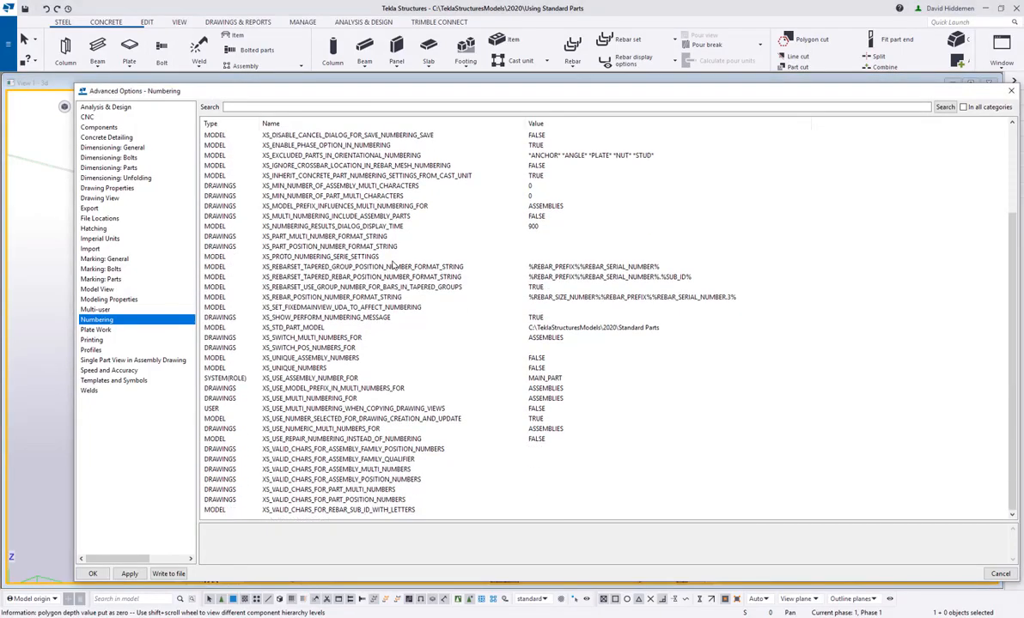
pyautogui.click(262, 327)
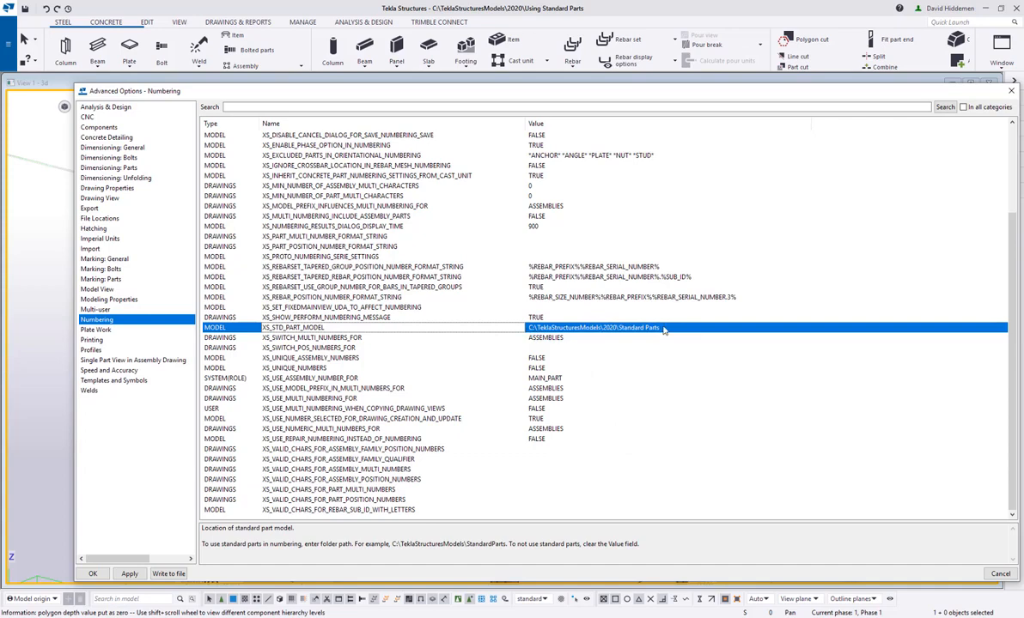
# Step: Accept and close the advanced options, and open the numbering settings of the Using Standard Parts model
pyautogui.click(96, 574)
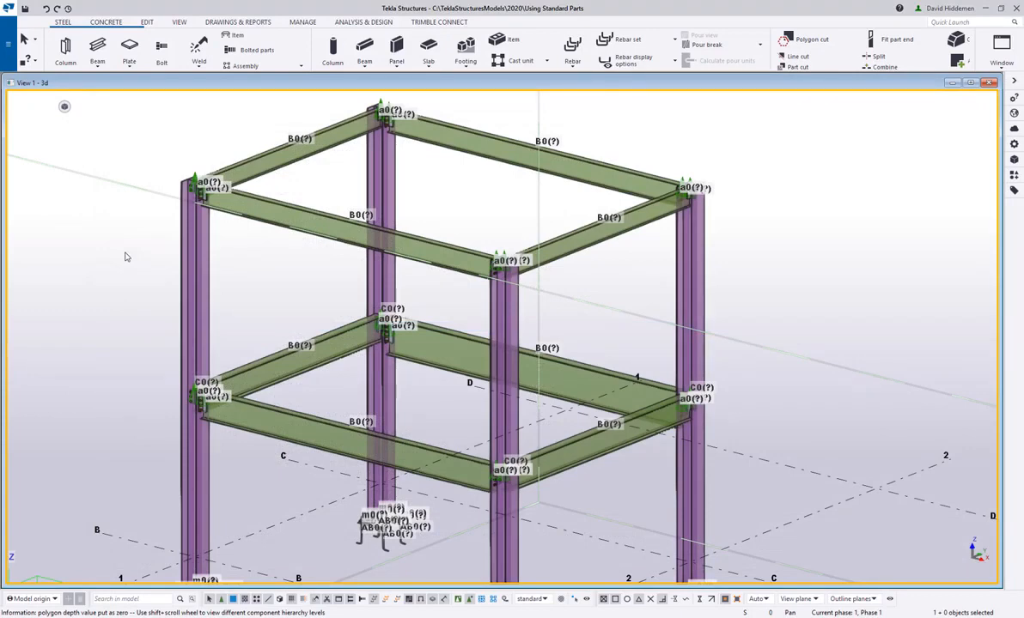
pyautogui.click(228, 23)
pyautogui.click(288, 38)
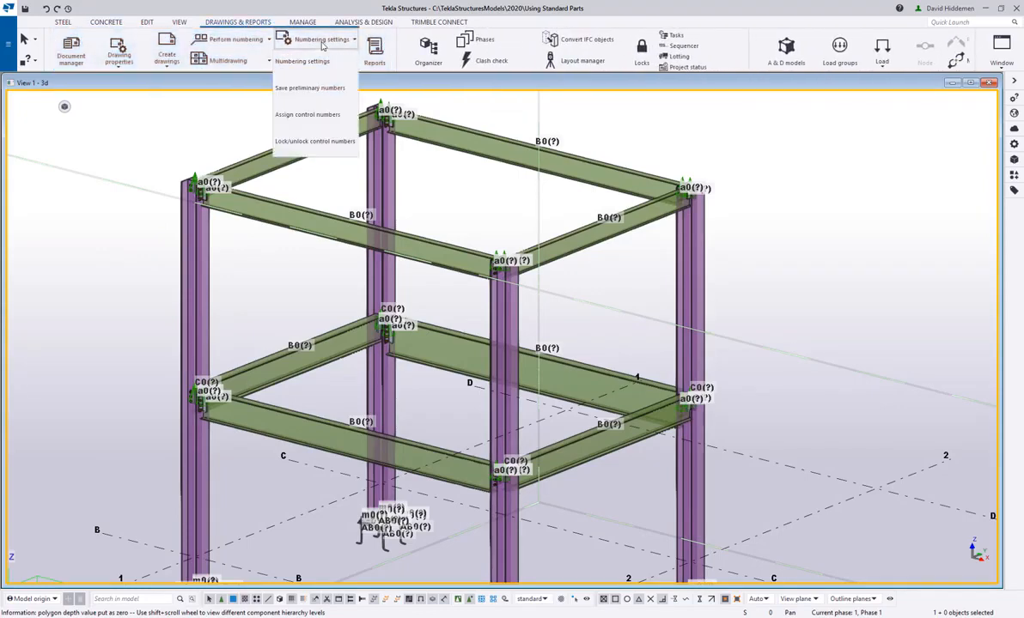
pyautogui.click(288, 84)
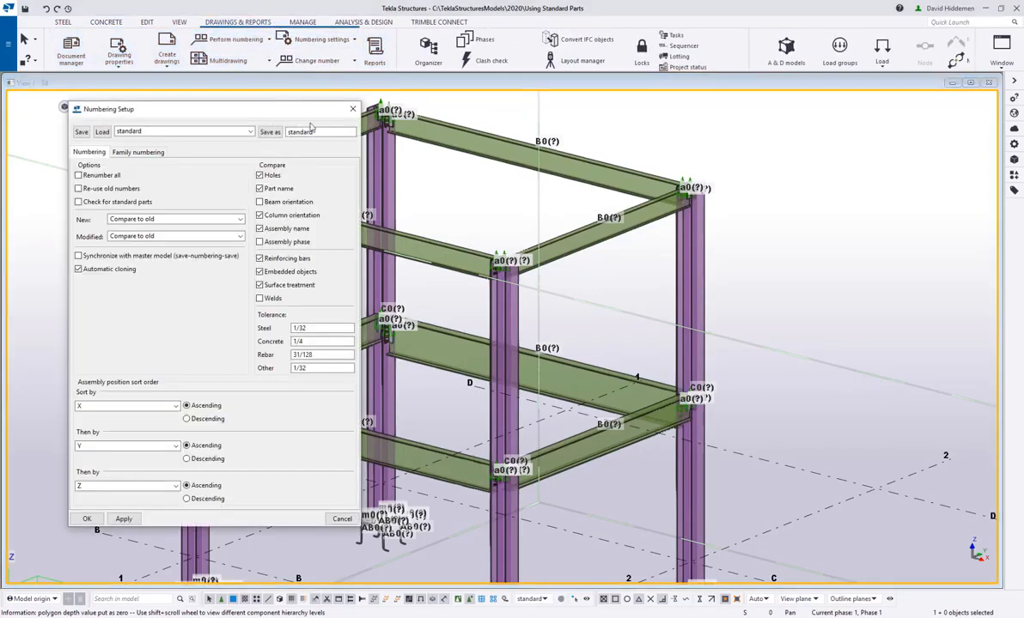
# Step: Load the 1_Initial_Numbering settings in the numbering setup, enable Check for standard parts, and accept the setup
pyautogui.moveTo(266, 114); pyautogui.dragTo(884, 115)
pyautogui.click(838, 138)
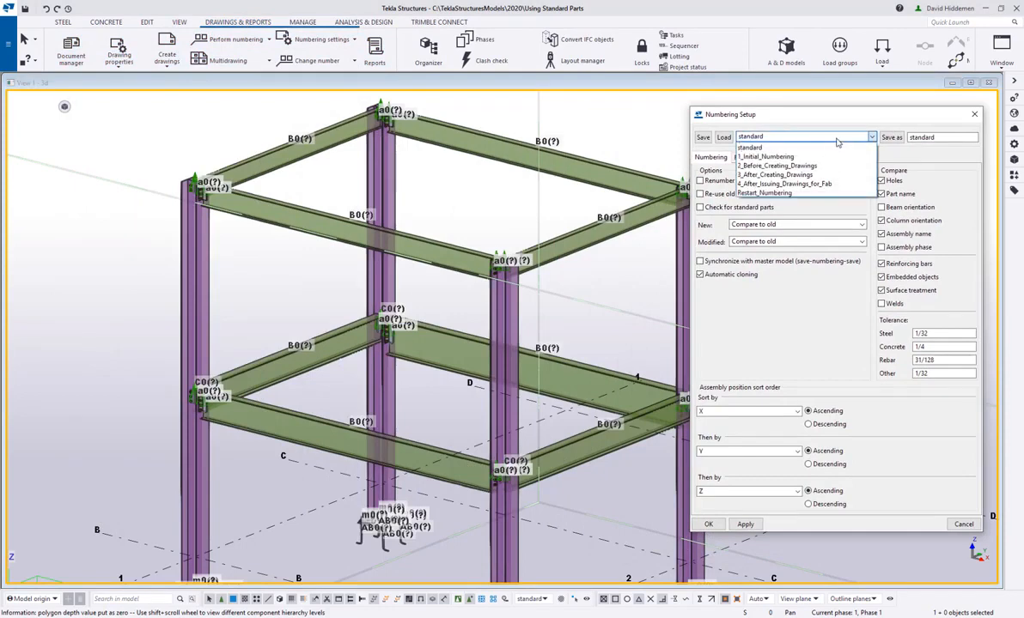
pyautogui.click(728, 147)
pyautogui.click(724, 138)
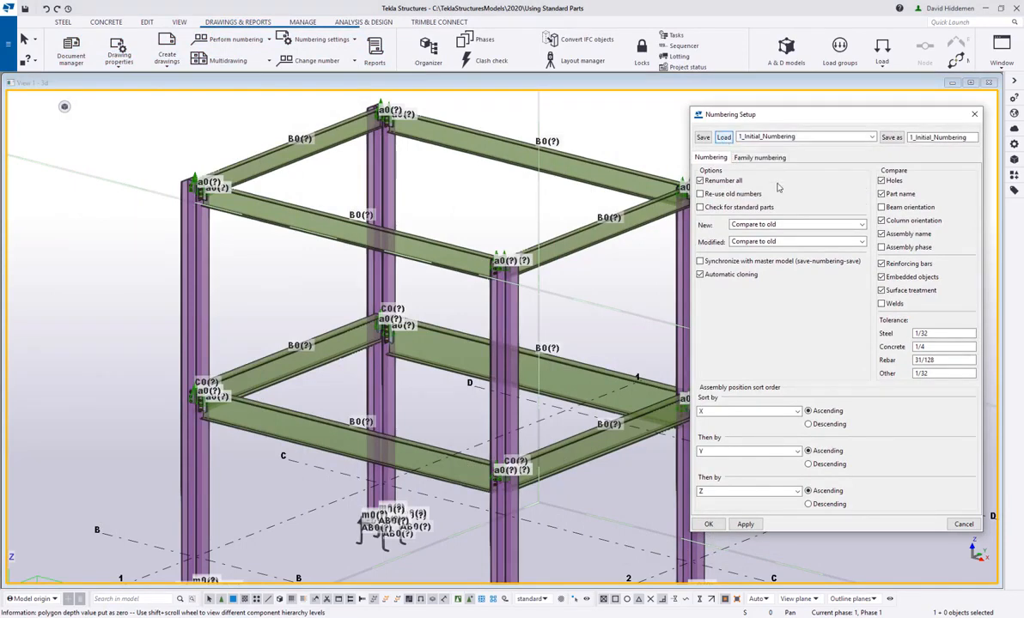
pyautogui.click(707, 211)
pyautogui.click(708, 525)
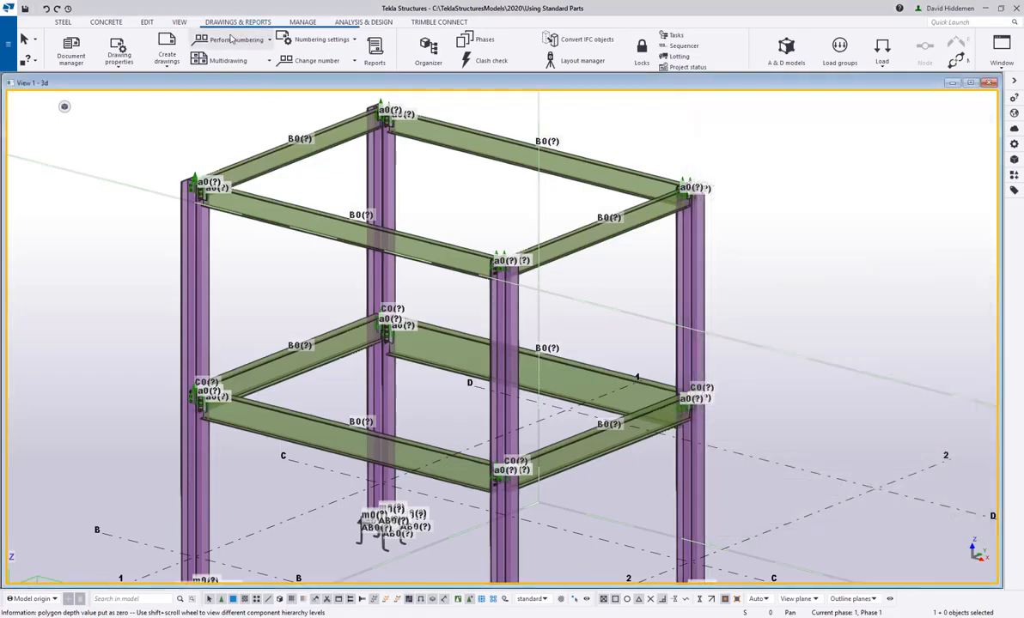
# Step: Run numbering on the model and agree to renumber all parts
pyautogui.click(230, 39)
pyautogui.click(218, 117)
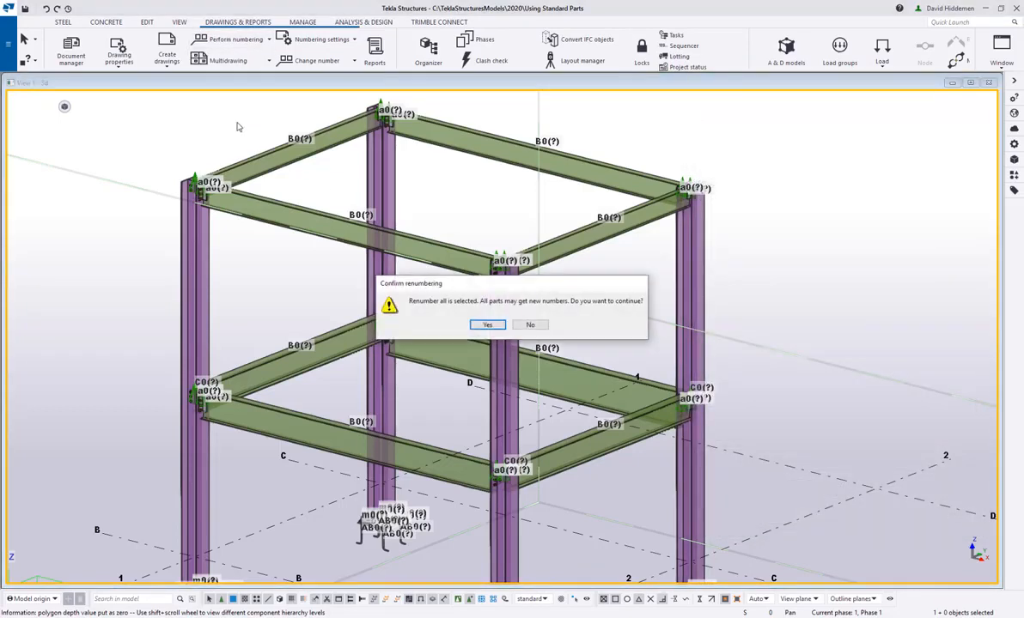
pyautogui.click(484, 324)
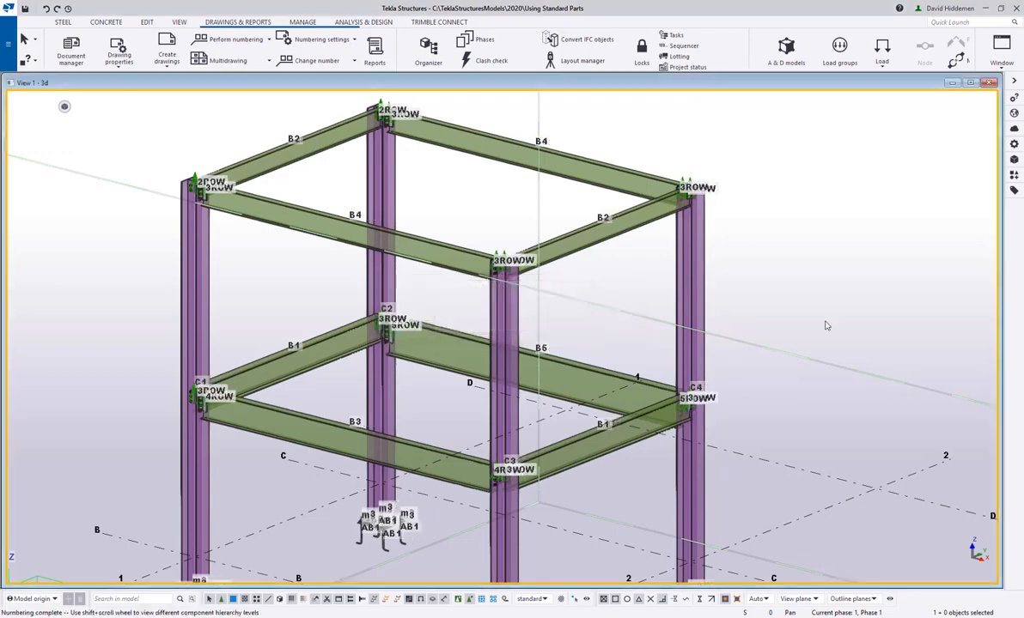
# Step: Examine the clip angle part marks against their bolt rows at the lower and upper beam-to-column connections of one column
pyautogui.scroll(10, 684, 387)
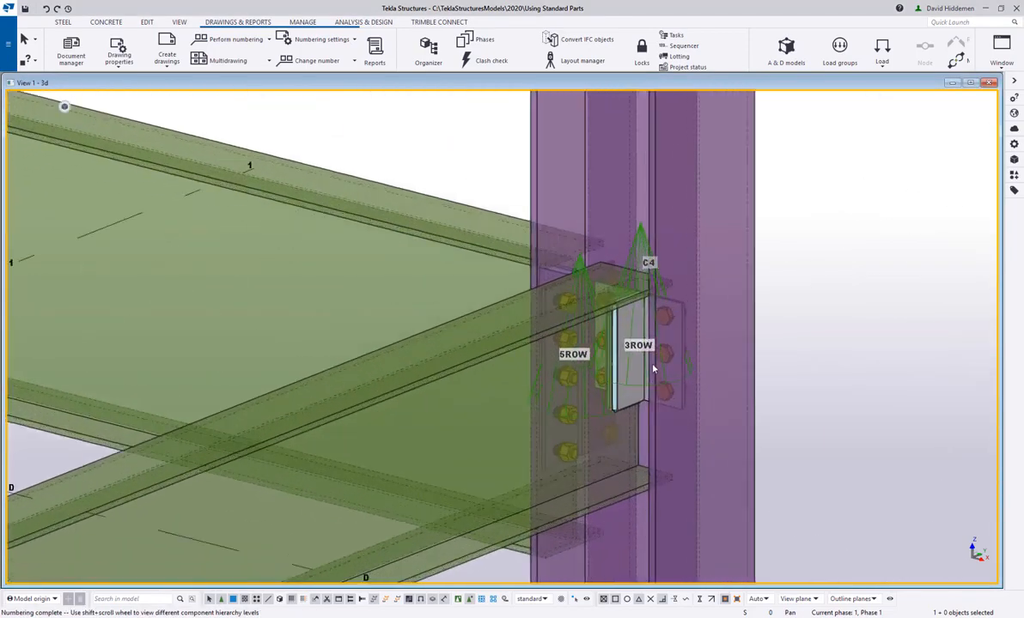
pyautogui.scroll(4, 653, 370)
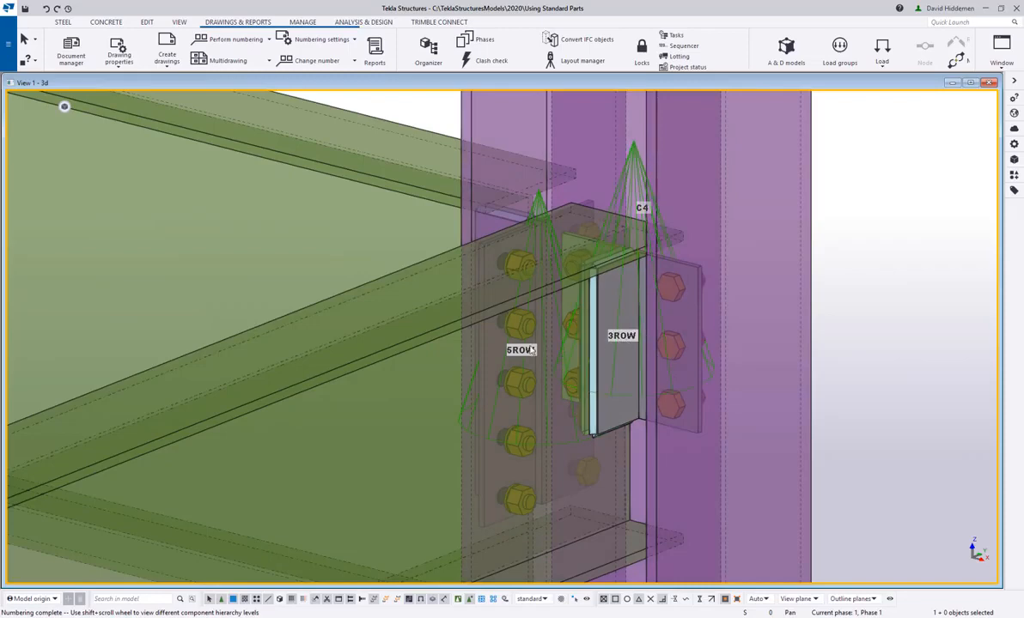
pyautogui.scroll(-1, 519, 353)
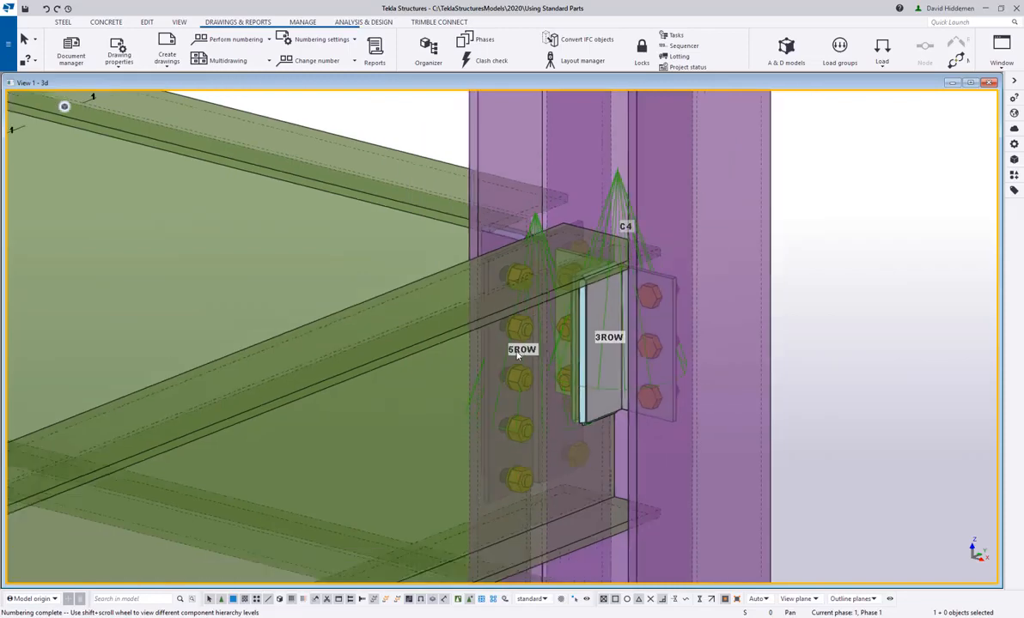
pyautogui.scroll(-5, 519, 353)
pyautogui.keyDown('ctrl'); pyautogui.moveTo(508, 266); pyautogui.dragTo(556, 233, button='middle'); pyautogui.keyUp('ctrl')
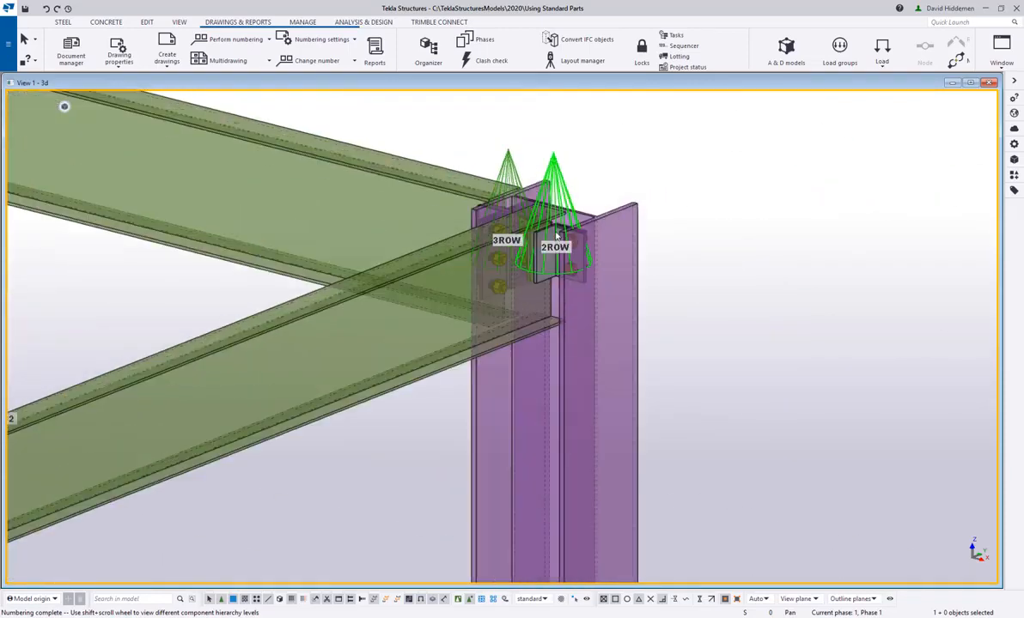
pyautogui.scroll(3, 558, 236)
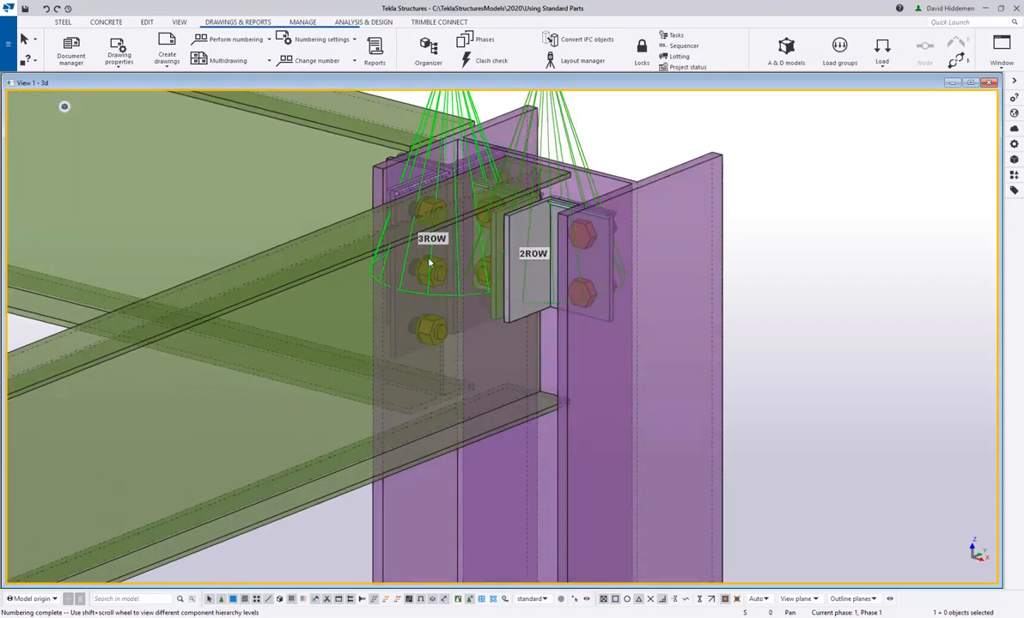
pyautogui.scroll(-10, 429, 263)
pyautogui.moveTo(326, 258); pyautogui.dragTo(537, 256, button='middle')
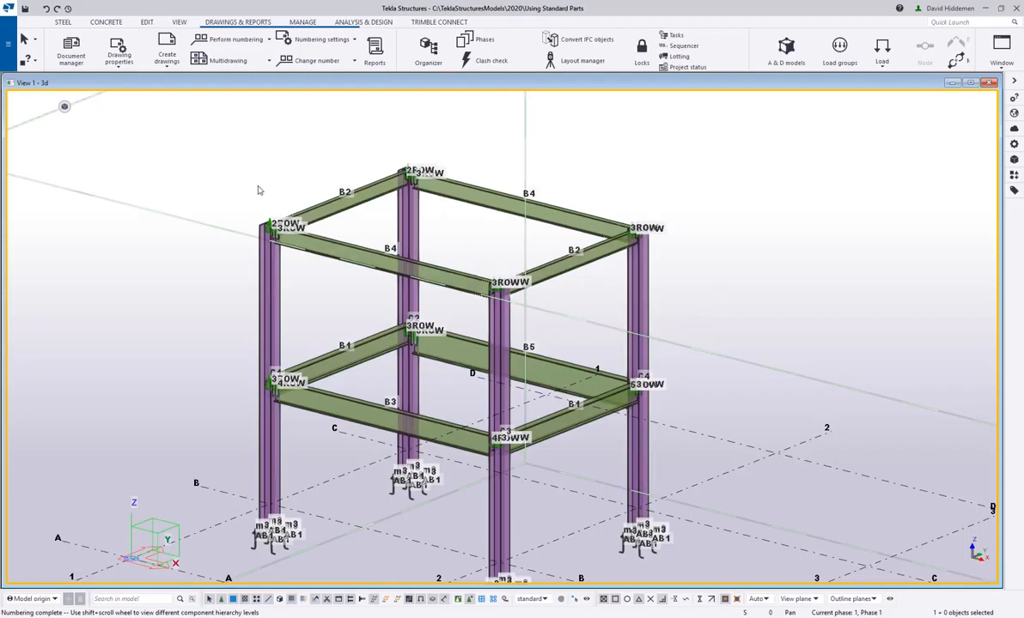
# Step: Recheck the clip angle marks at the top beam-to-column connection and return to an overview of the frame
pyautogui.click(322, 42)
pyautogui.scroll(10, 653, 232)
pyautogui.scroll(3, 548, 211)
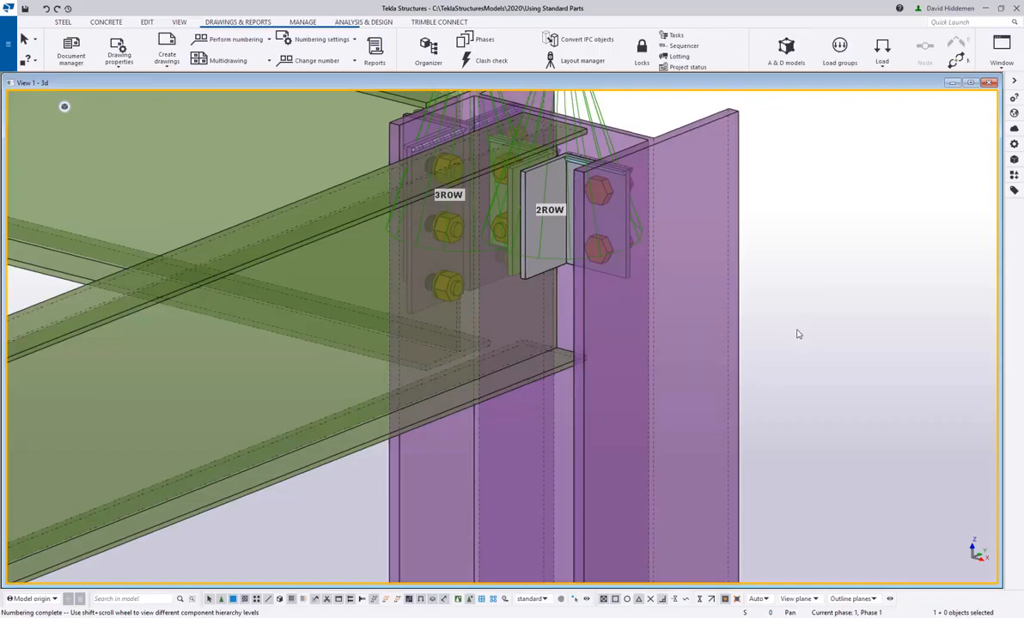
pyautogui.scroll(-10, 792, 328)
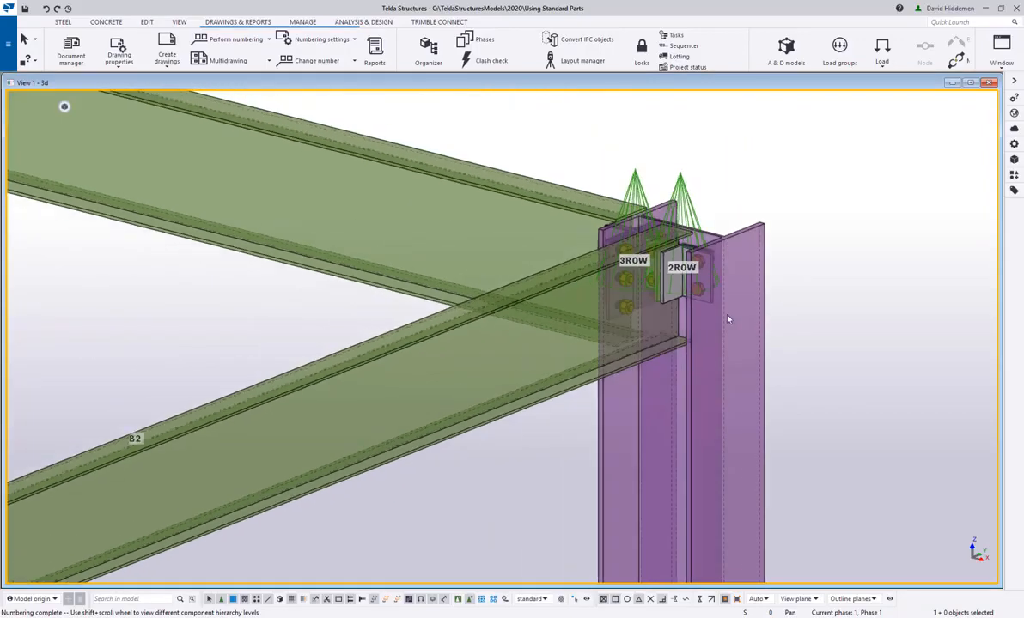
pyautogui.moveTo(403, 297); pyautogui.dragTo(573, 297, button='middle')
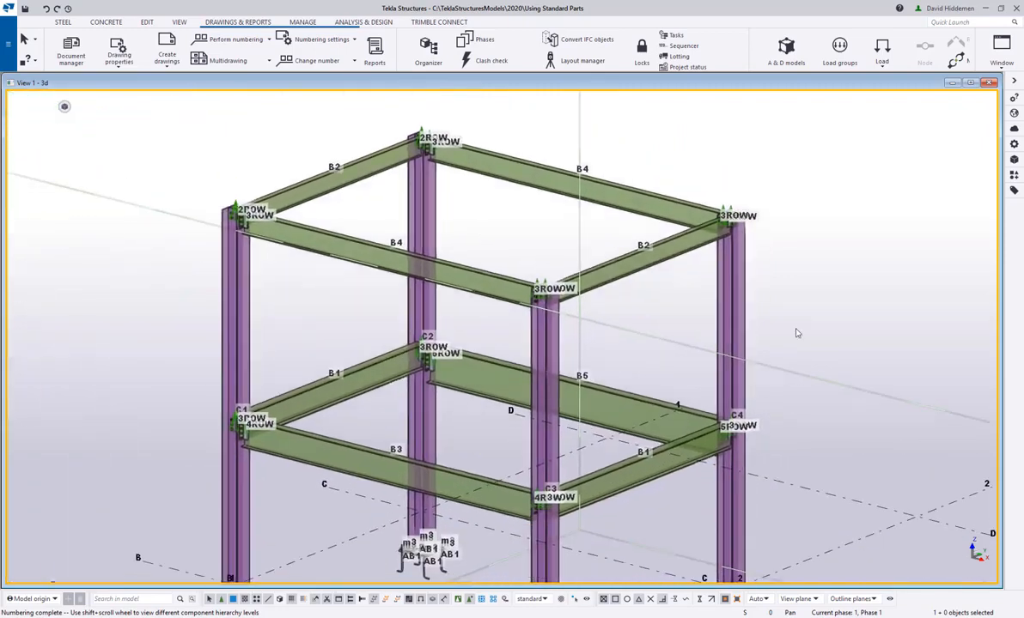